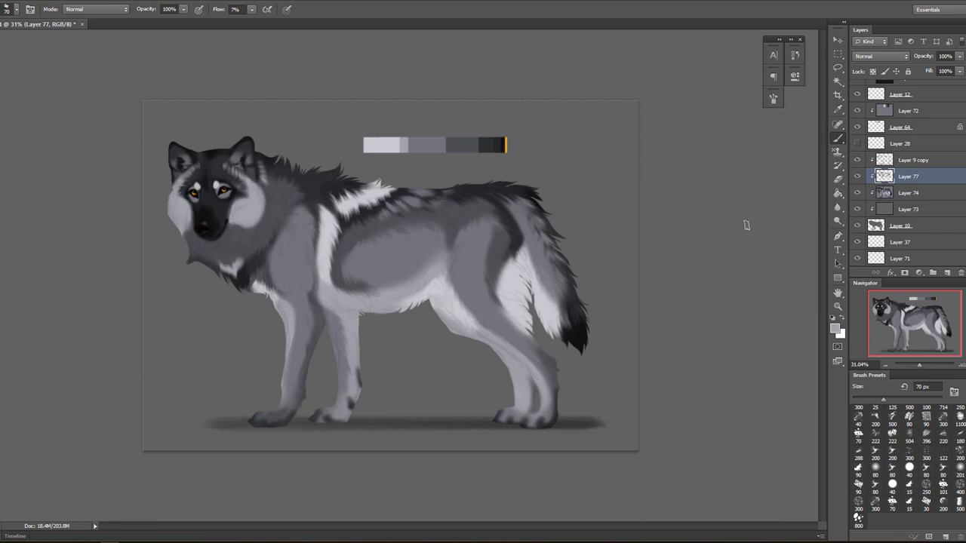
key(bracketright)
key(bracketright)
click(838, 193)
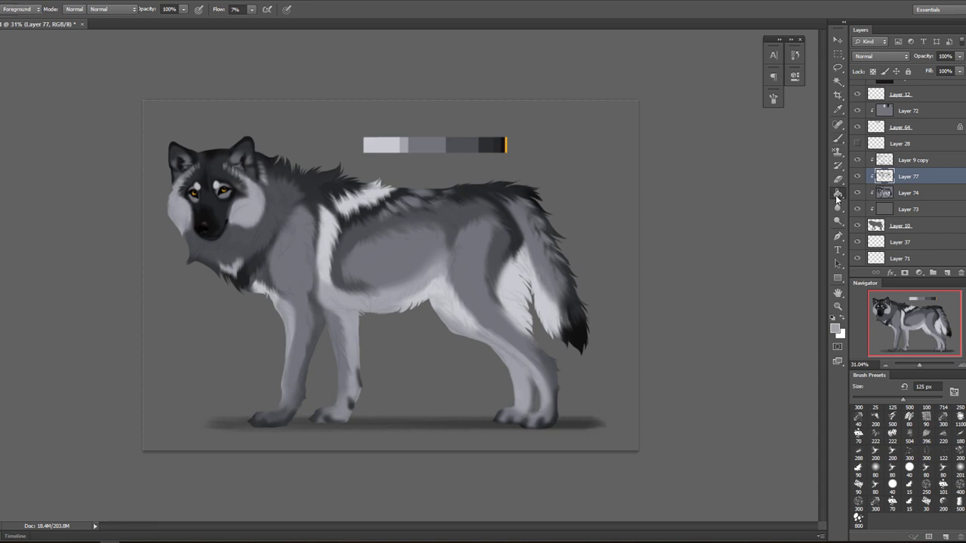
alt+click(767, 253)
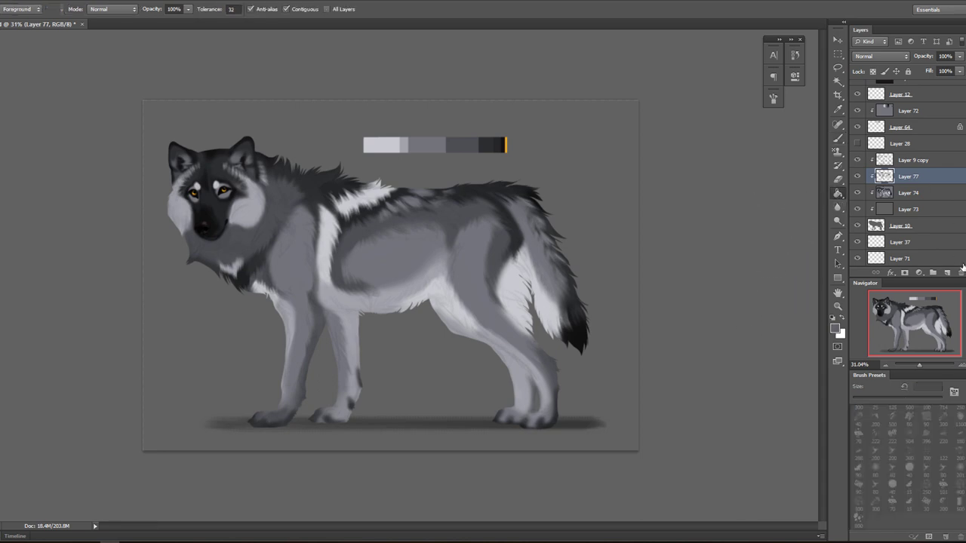
click(948, 273)
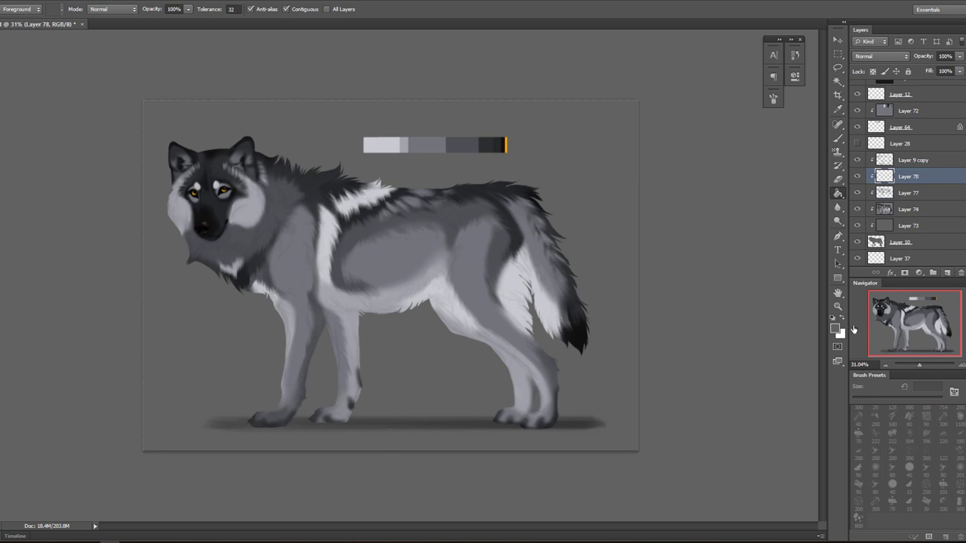
click(575, 307)
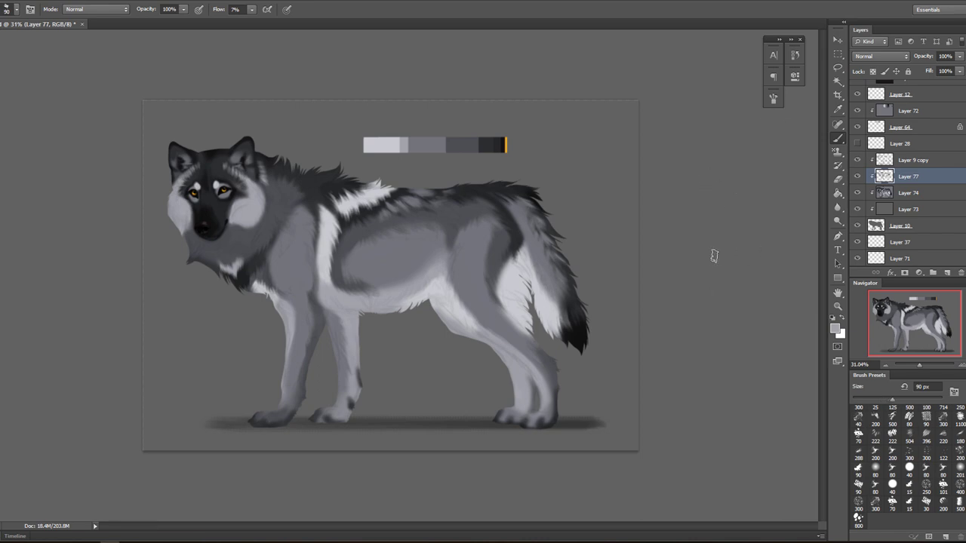
key(bracketright)
key(bracketright)
key(bracketright)
key(bracketright)
key(bracketright)
key(bracketleft)
Add a layer above Layer 77, fill it with grey sampled from the background, and lower its opacity to 87%
key(g)
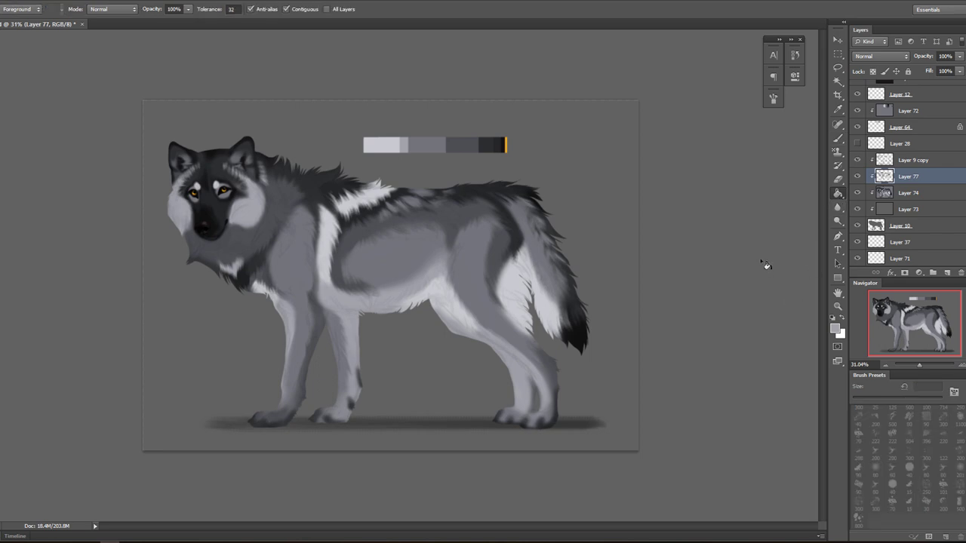
alt+click(765, 252)
click(948, 273)
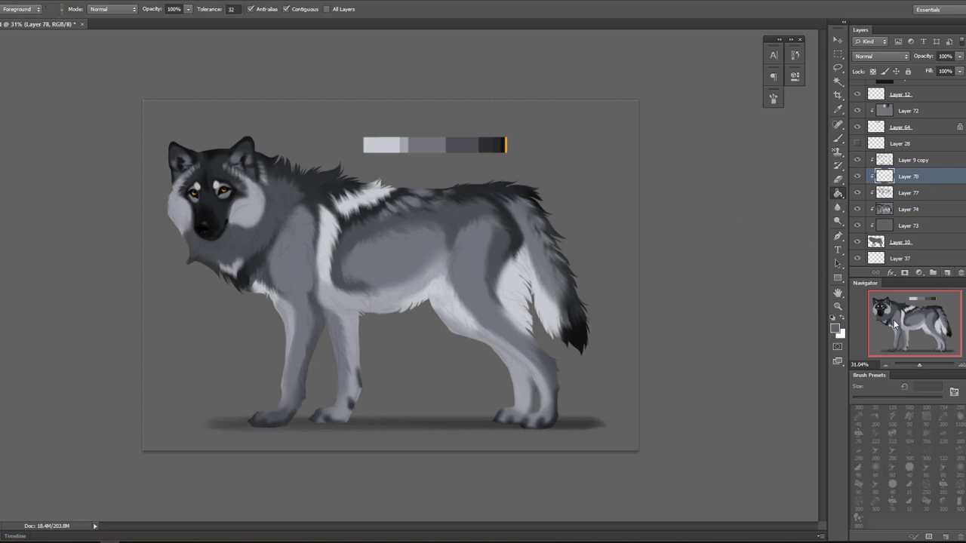
click(575, 307)
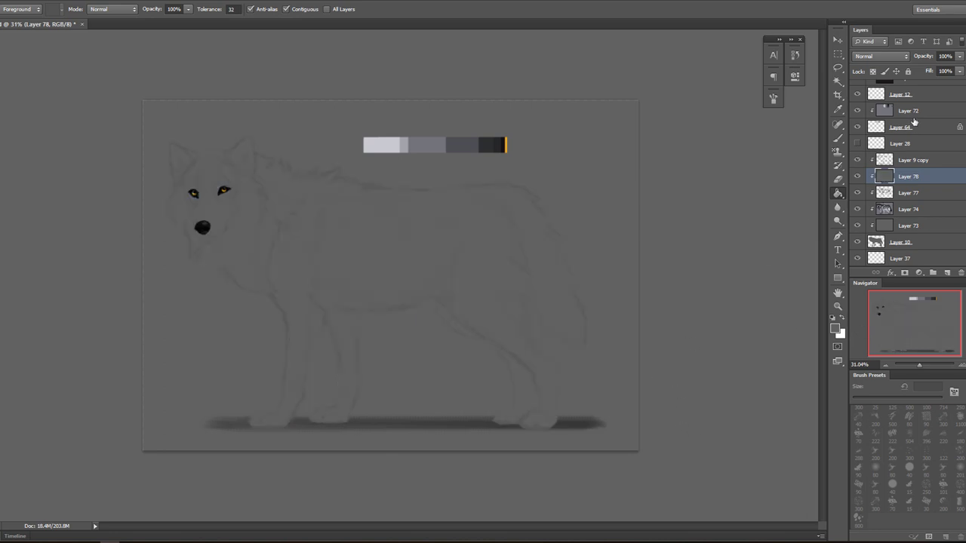
click(960, 57)
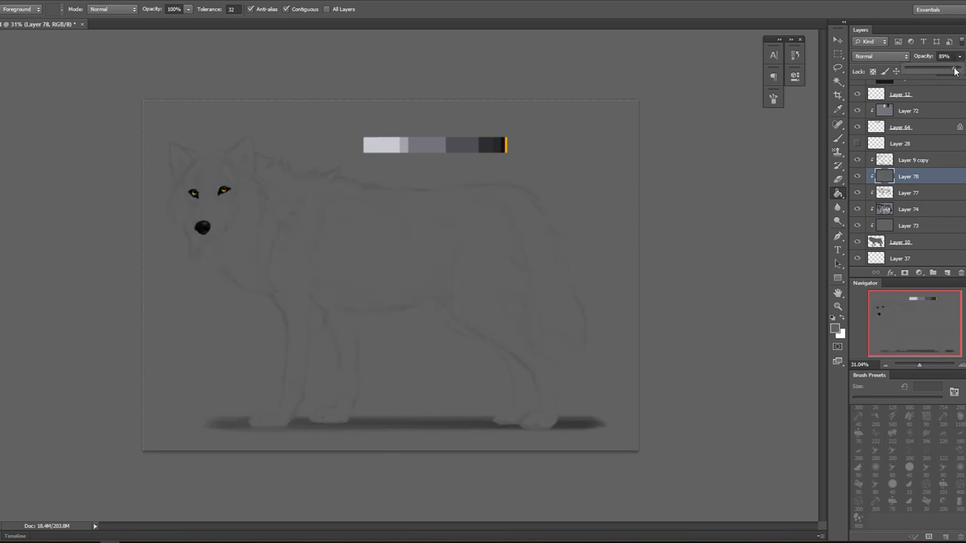
drag(954, 70, 951, 71)
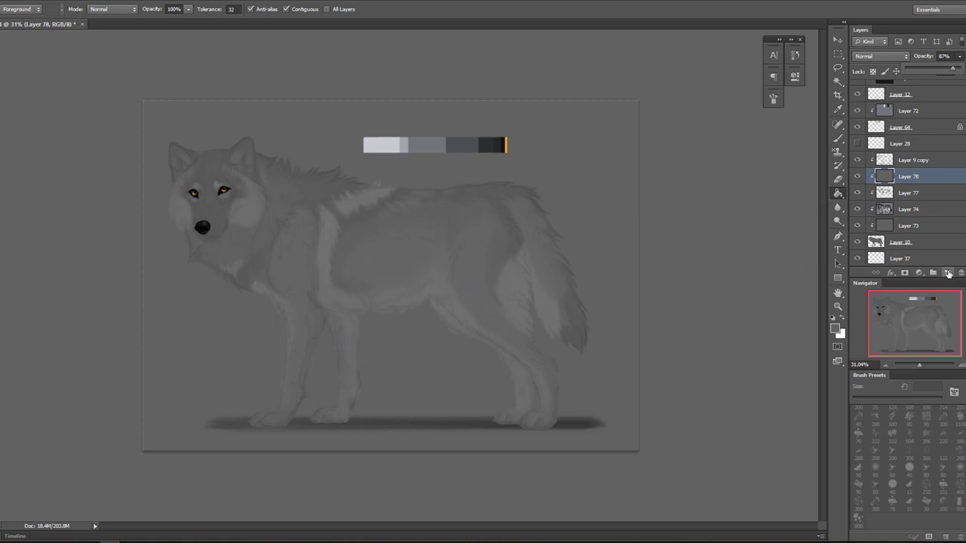
Add another layer above the grey fill and choose the Soft Round 80 2 brush, enlarging its tip
click(949, 273)
key(b)
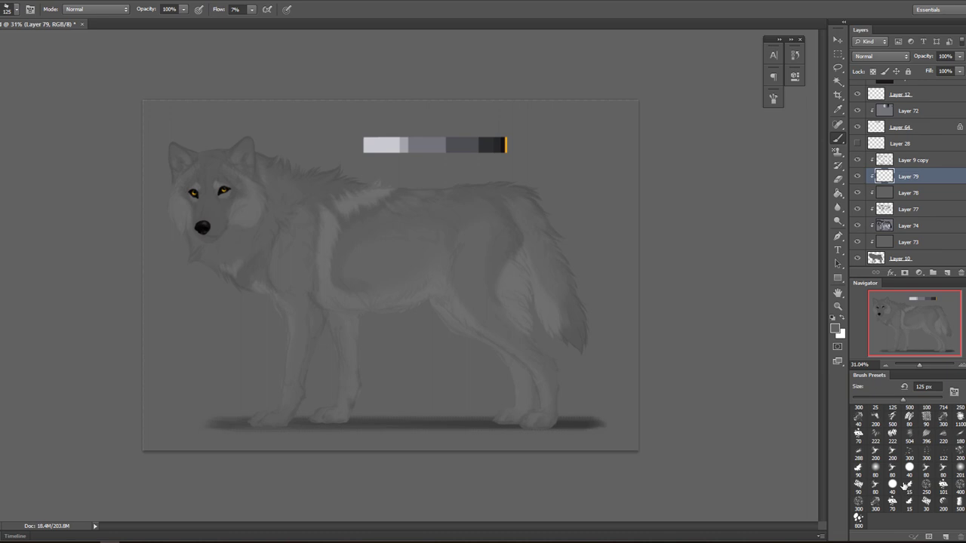
click(875, 468)
double_click(875, 468)
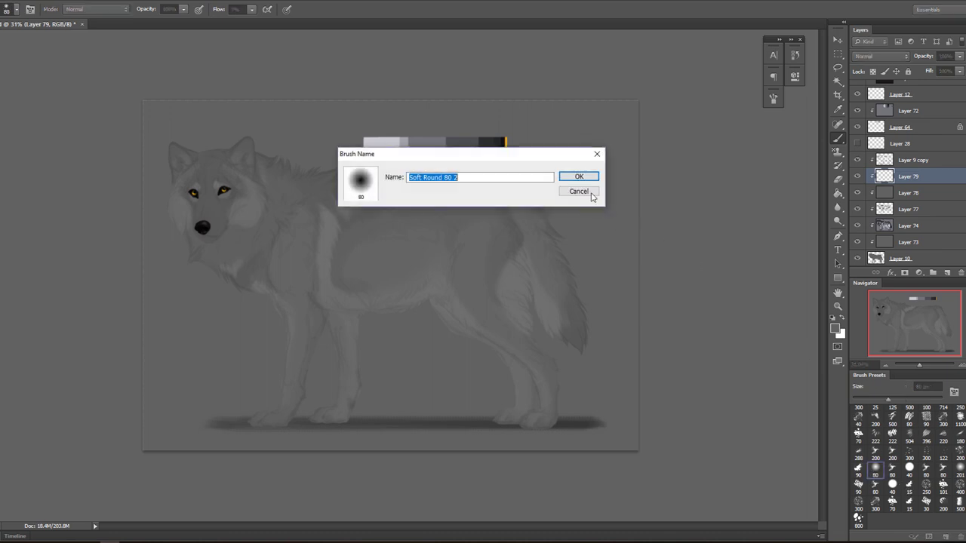
click(578, 178)
key(bracketright)
key(bracketright)
key(bracketright)
key(bracketright)
key(bracketright)
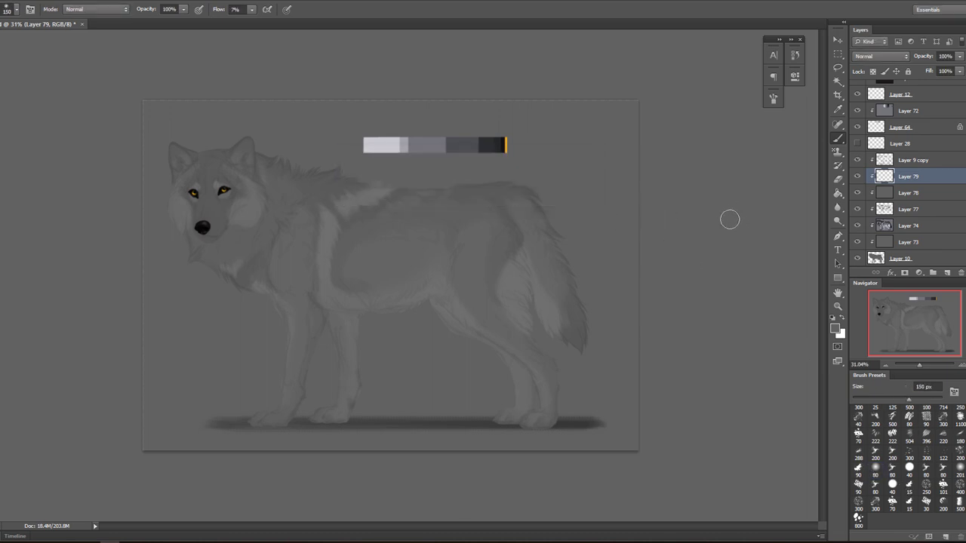
key(bracketright)
key(bracketright)
Set the foreground colour to dark blue-grey #363740 and fill the new layer over the wolf with it
click(838, 193)
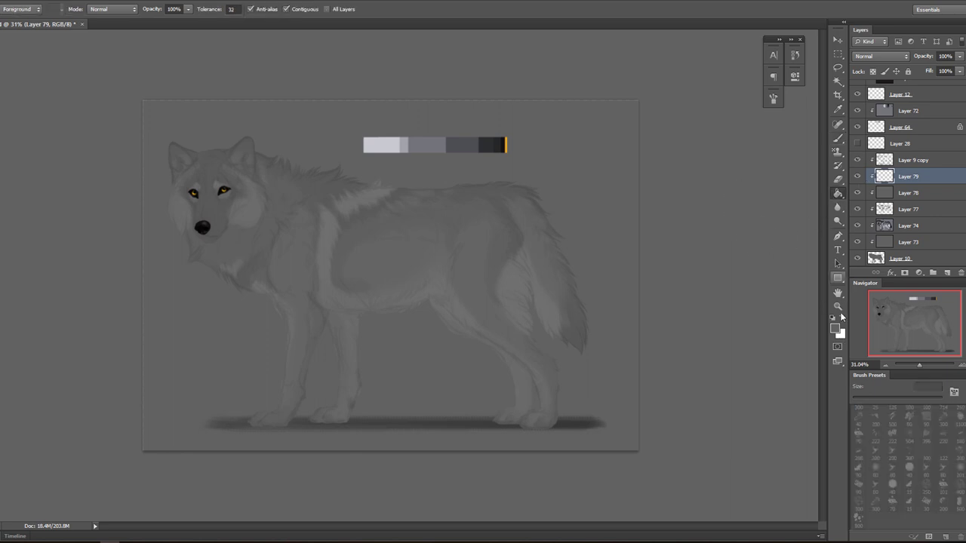
click(835, 329)
drag(633, 352, 626, 345)
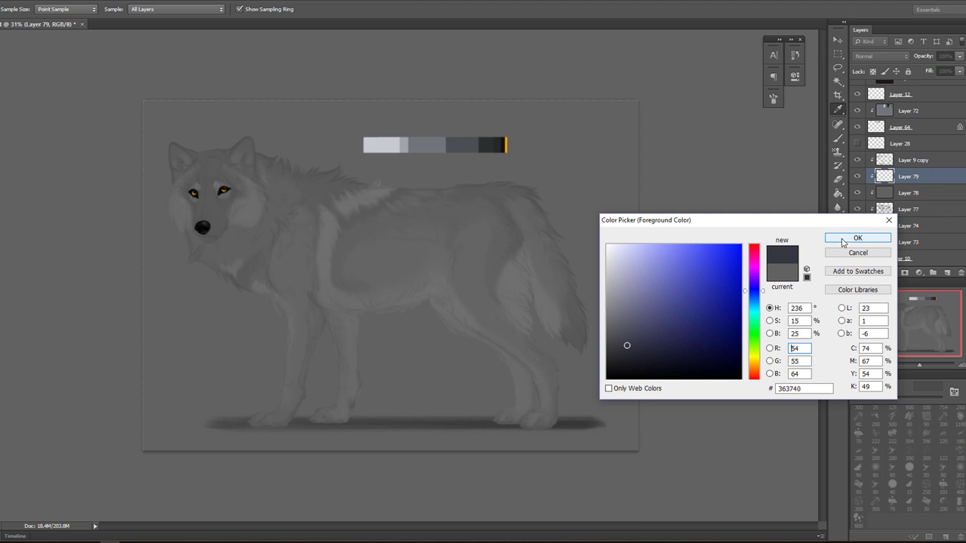
click(849, 239)
key(g)
click(547, 249)
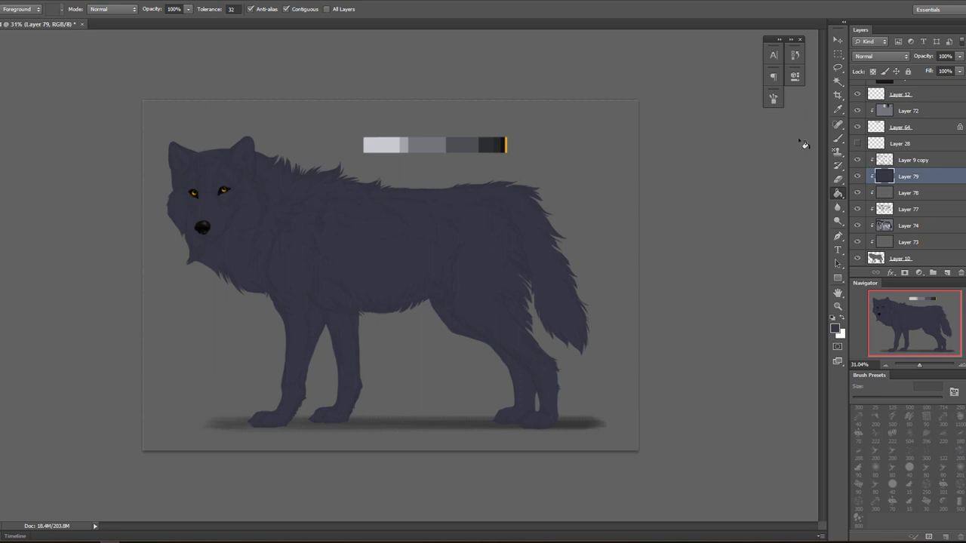
Set the dark fill layer's blend mode to Multiply and its opacity to 49%
click(879, 57)
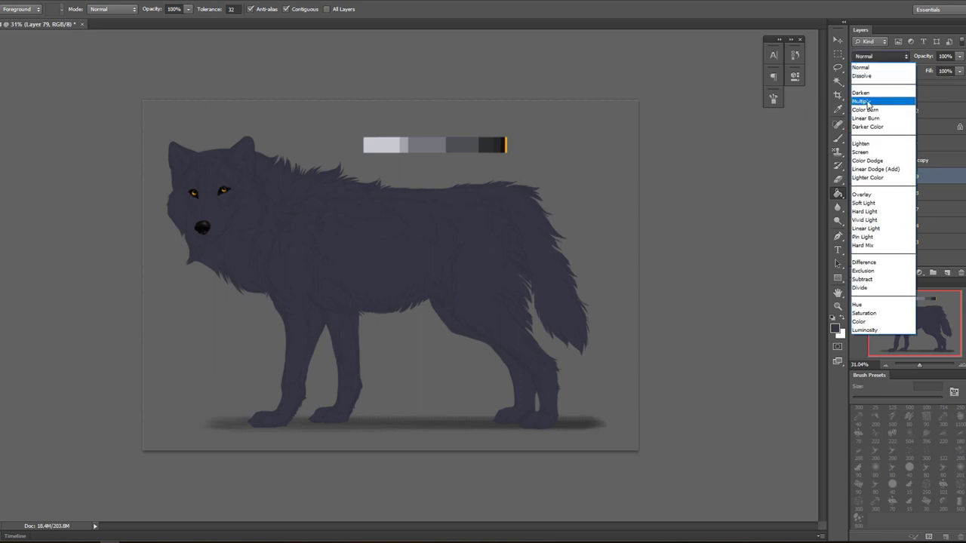
click(868, 103)
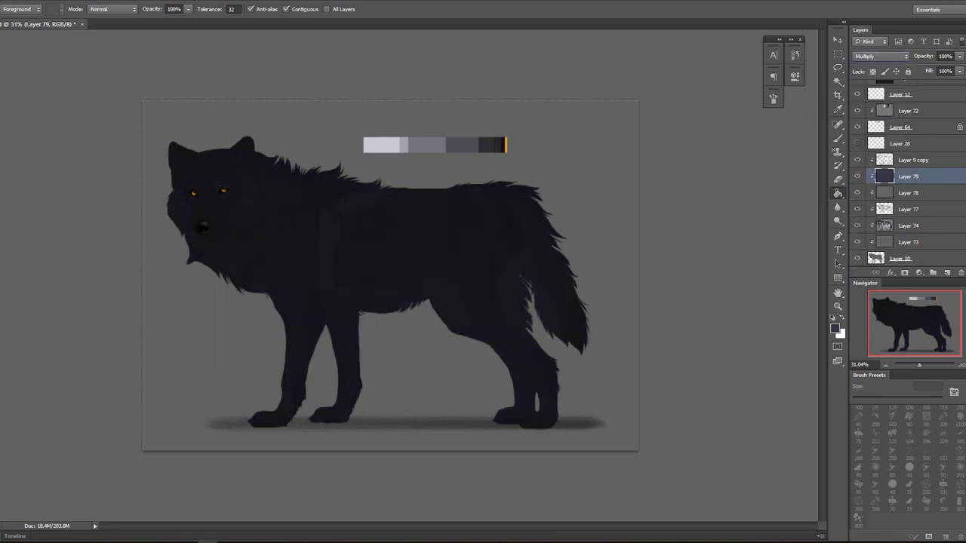
click(960, 57)
drag(937, 71, 933, 71)
Erase the dark layer over the wolf's forehead, muzzle and ear with a soft round eraser of about 125 to 175 px
click(838, 179)
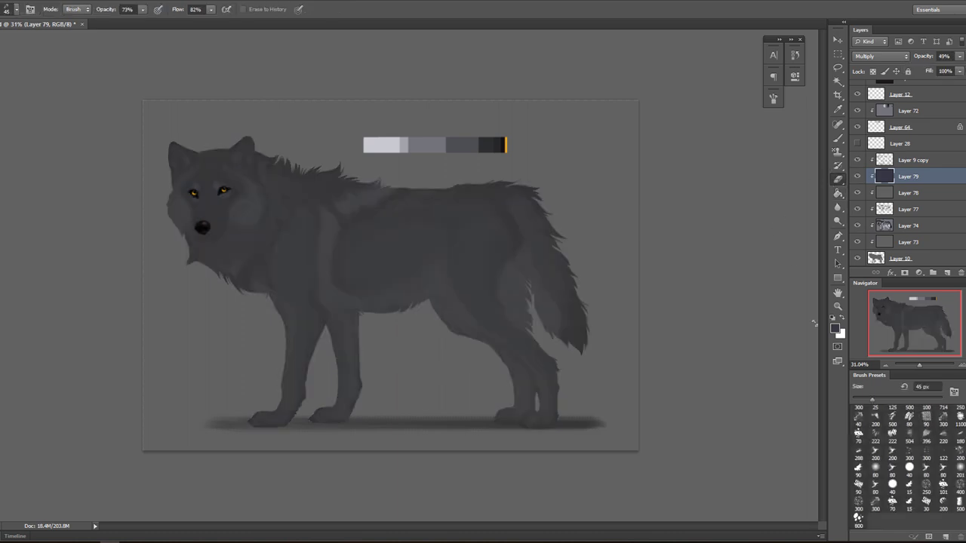
click(875, 468)
key(])
key(])
key(])
key(])
key(])
key(bracketright)
key(bracketright)
key(bracketleft)
key(bracketright)
key(bracketright)
key(bracketleft)
key(bracketleft)
key(bracketleft)
key(bracketleft)
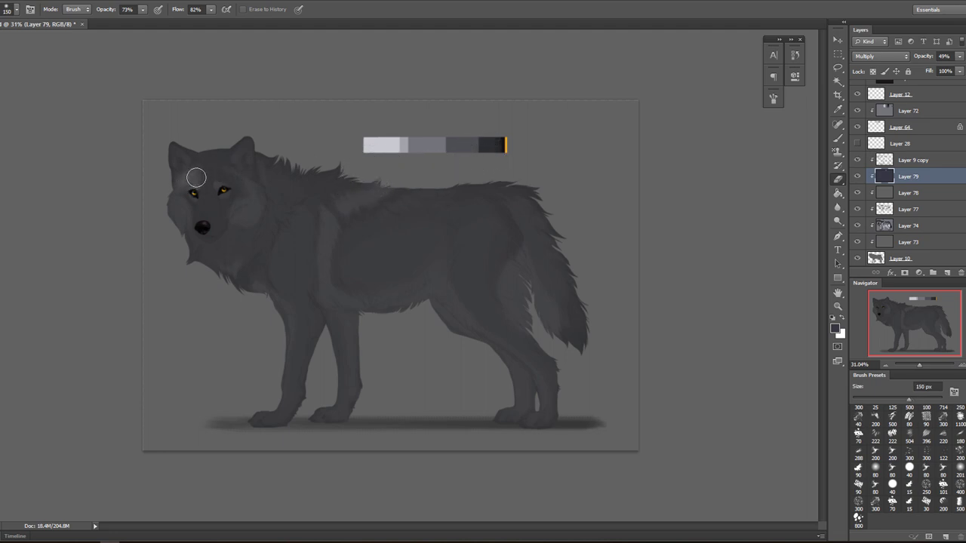
mouse_move(201, 175)
mouse_down()
mouse_move(227, 177)
mouse_move(198, 179)
mouse_up()
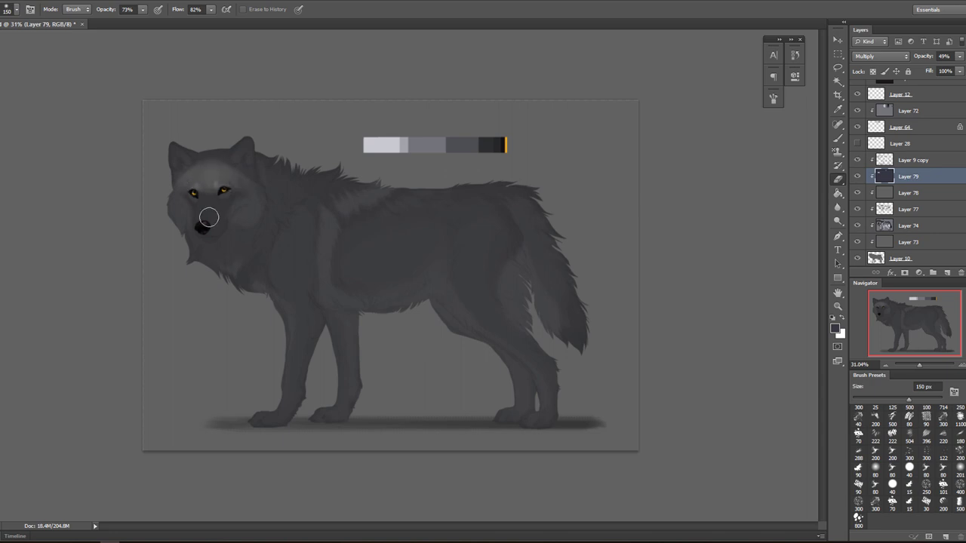
key(bracketleft)
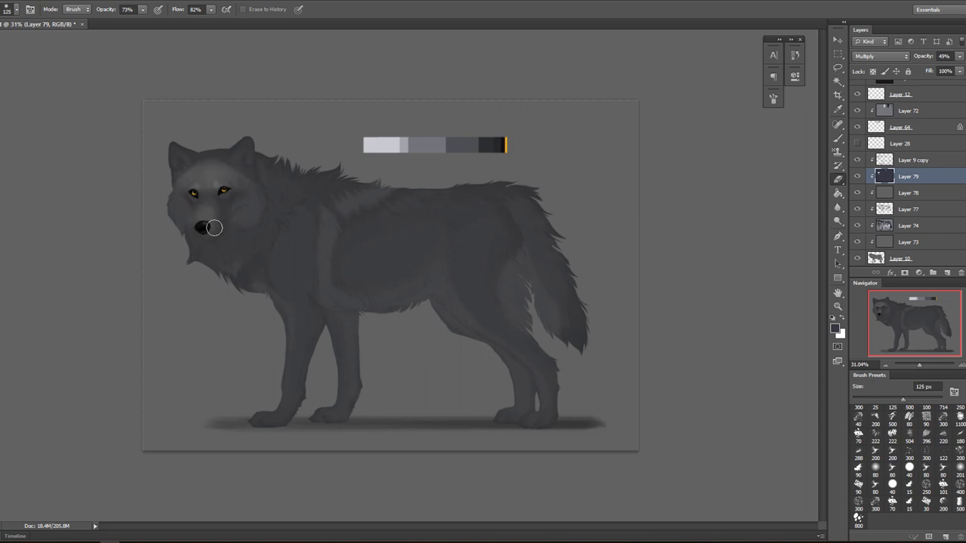
key(bracketright)
key(bracketright)
drag(181, 171, 181, 160)
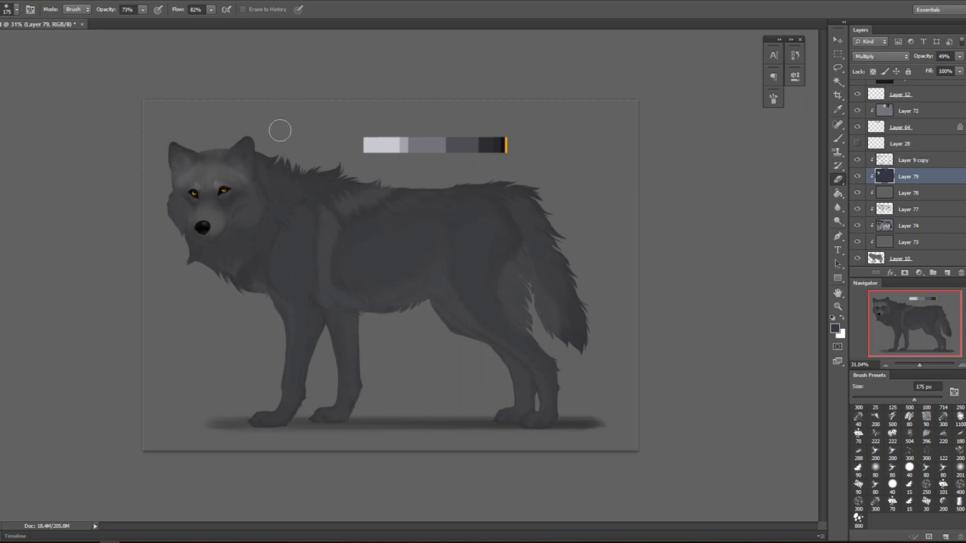
Erase soft highlights over the neck, ribcage, thigh and back with a 250 px soft eraser
key(bracketright)
key(bracketright)
mouse_move(267, 168)
mouse_down()
mouse_move(290, 161)
mouse_move(303, 175)
mouse_move(293, 185)
mouse_move(283, 173)
mouse_move(267, 227)
mouse_move(307, 215)
mouse_move(301, 267)
mouse_move(331, 191)
mouse_move(371, 188)
mouse_move(325, 199)
mouse_move(339, 228)
mouse_move(402, 185)
mouse_move(489, 176)
mouse_move(350, 221)
mouse_move(381, 224)
mouse_move(363, 240)
mouse_move(399, 255)
mouse_move(412, 228)
mouse_move(433, 228)
mouse_move(379, 261)
mouse_move(403, 229)
mouse_move(349, 257)
mouse_move(507, 208)
mouse_move(515, 218)
mouse_move(465, 226)
mouse_move(481, 242)
mouse_move(495, 231)
mouse_move(481, 287)
mouse_up()
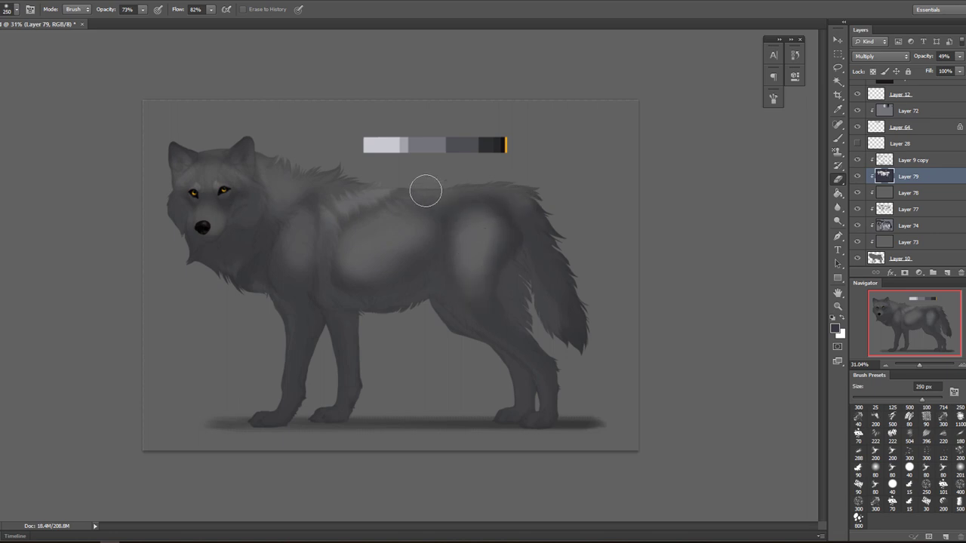
drag(439, 194, 511, 192)
Lighten the shoulder with a 200 px soft eraser and the chest with a 175 px one
key([)
drag(293, 225, 308, 291)
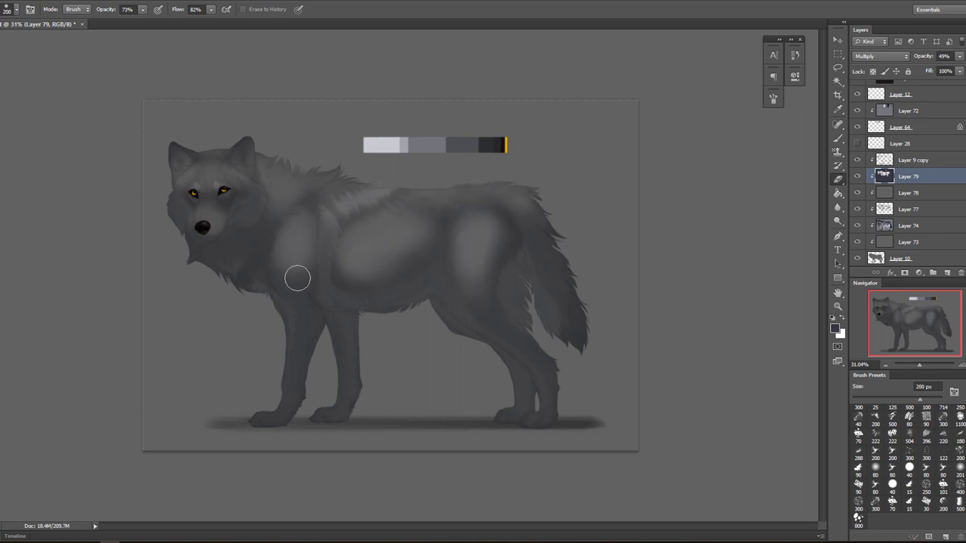
key(bracketleft)
mouse_move(263, 243)
mouse_down()
mouse_move(254, 274)
mouse_move(255, 254)
mouse_move(206, 255)
mouse_move(248, 261)
mouse_up()
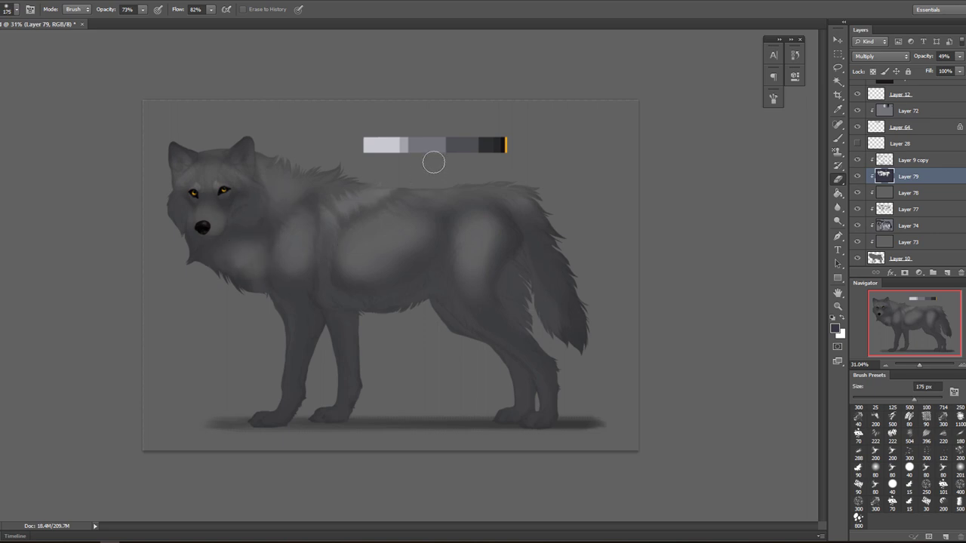
Erase shading from both front legs, and along the belly with a 100 px soft eraser
mouse_move(297, 319)
mouse_down()
mouse_move(283, 394)
mouse_move(292, 360)
mouse_move(300, 375)
mouse_move(254, 405)
mouse_move(272, 413)
mouse_up()
mouse_move(339, 403)
mouse_down()
mouse_move(324, 410)
mouse_move(333, 400)
mouse_up()
key(bracketleft)
key(bracketleft)
key(bracketleft)
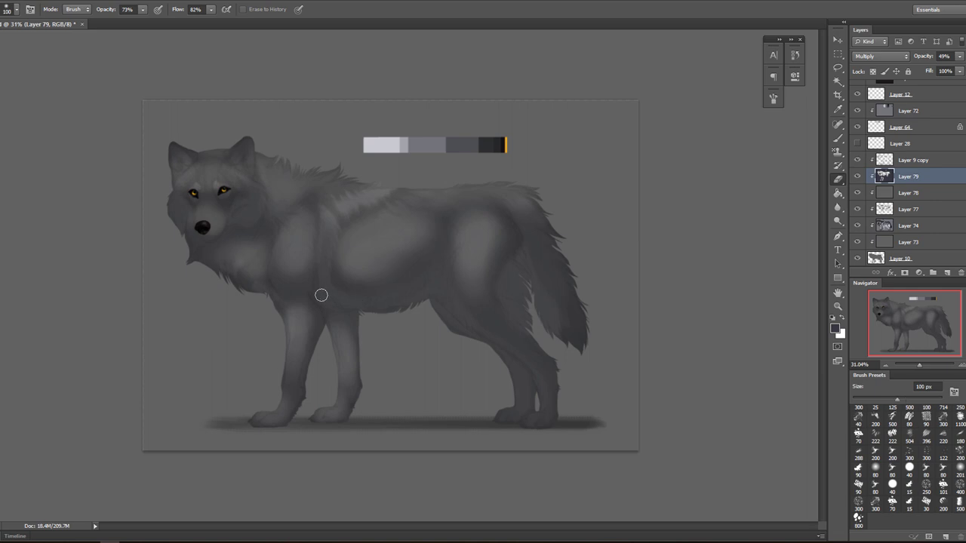
mouse_move(321, 297)
mouse_down()
mouse_move(339, 304)
mouse_move(420, 293)
mouse_move(375, 304)
mouse_move(448, 282)
mouse_up()
Erase the dark layer over the hind legs and along the outer edge of the tail with a larger soft eraser
key(bracketright)
key(bracketright)
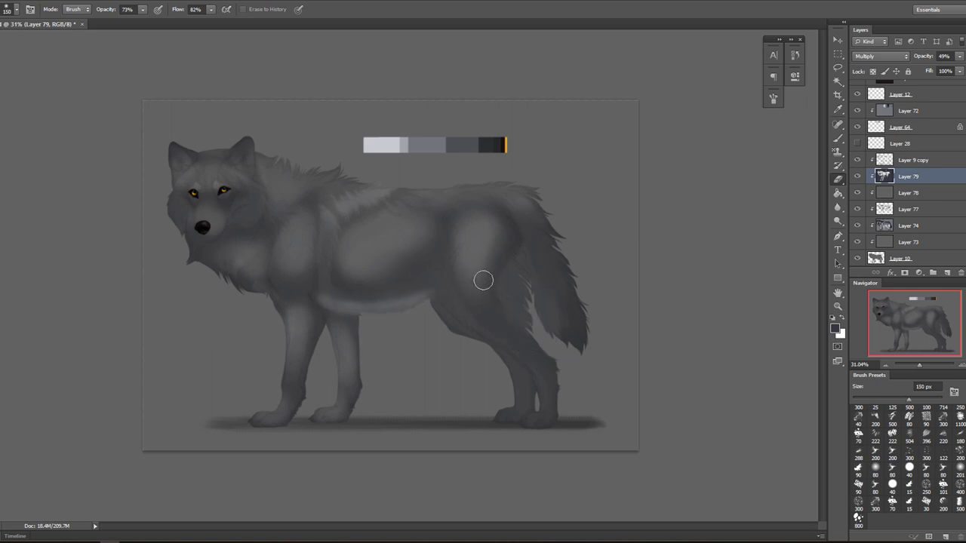
key(bracketright)
mouse_move(521, 308)
mouse_down()
mouse_move(562, 370)
mouse_move(511, 315)
mouse_move(549, 368)
mouse_move(554, 415)
mouse_move(536, 427)
mouse_move(543, 387)
mouse_move(501, 336)
mouse_move(545, 390)
mouse_move(541, 375)
mouse_move(511, 387)
mouse_up()
key(bracketright)
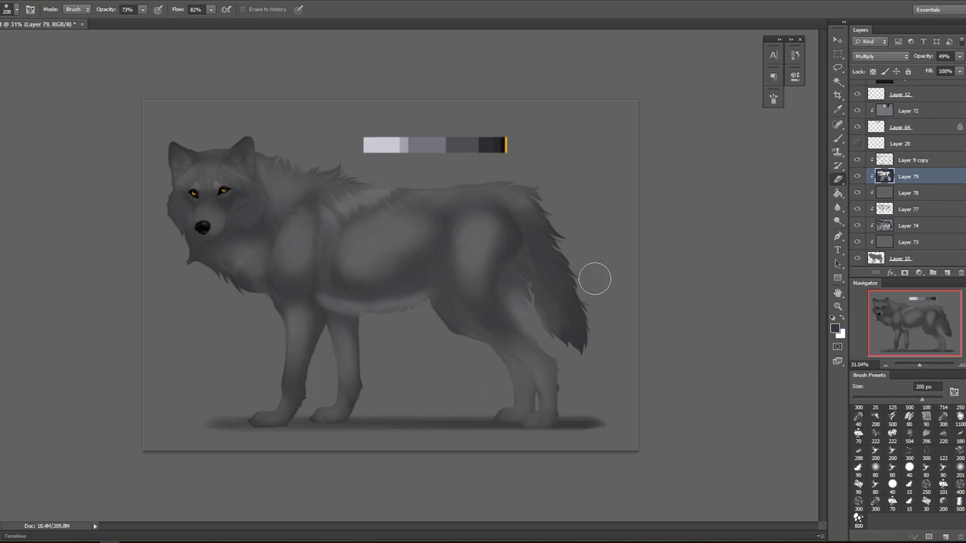
drag(521, 189, 577, 291)
key(bracketright)
key(bracketright)
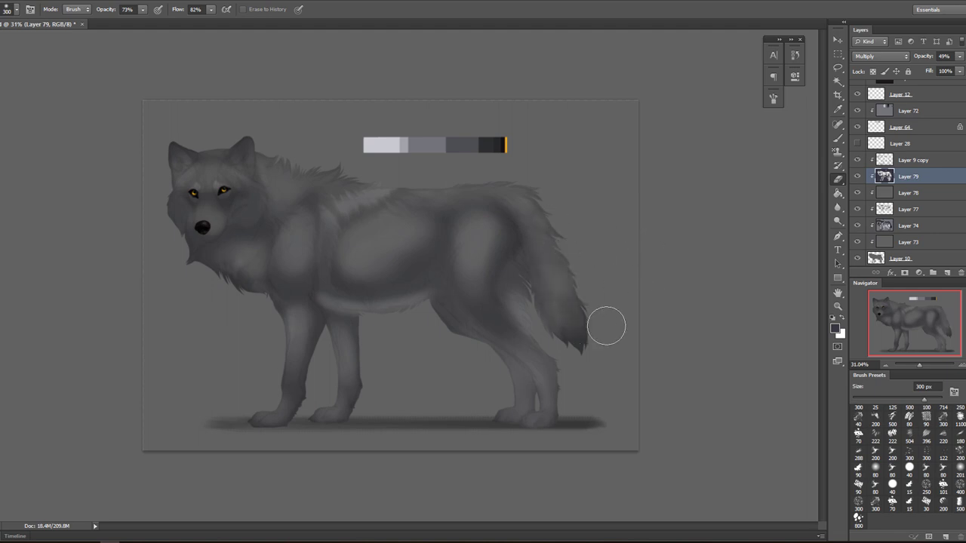
Raise the brush flow to 100% and paint a soft dark shadow around the shoulder on Layer 79
click(837, 139)
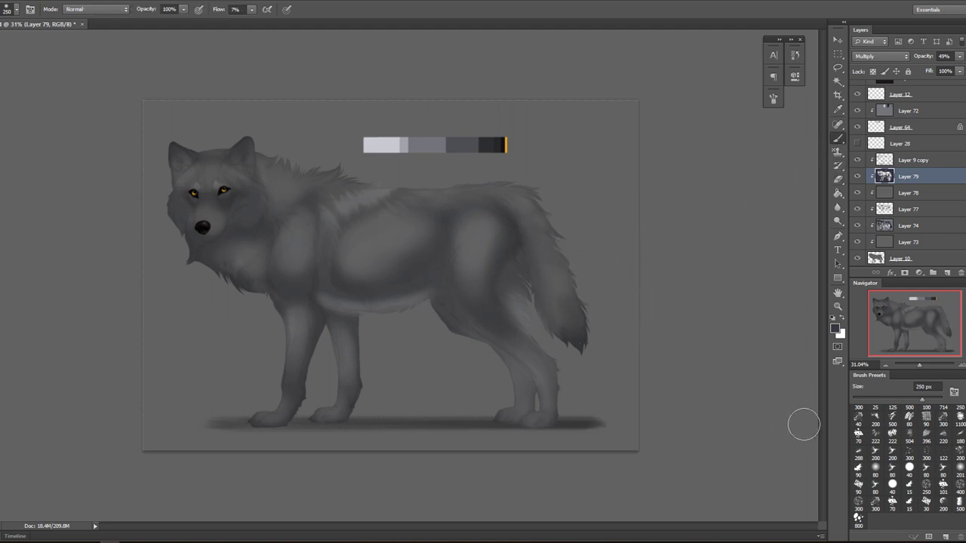
key(bracketleft)
key(bracketleft)
key(bracketleft)
key(bracketleft)
key(bracketleft)
key(bracketleft)
key(bracketleft)
key(bracketleft)
key(bracketleft)
key(bracketright)
key(bracketright)
key(bracketright)
key(bracketright)
drag(252, 9, 343, 51)
key(bracketright)
drag(306, 209, 274, 238)
key(ctrl+z)
mouse_move(304, 205)
mouse_down()
mouse_move(318, 240)
mouse_move(357, 224)
mouse_move(343, 227)
mouse_move(326, 203)
mouse_move(354, 223)
mouse_move(364, 210)
mouse_move(329, 266)
mouse_up()
Deepen the shadows along the upper flank and hind legs with soft brush strokes of varying small sizes
key(bracketleft)
key(bracketleft)
key(bracketright)
key(bracketright)
key(bracketright)
key(bracketright)
key(bracketright)
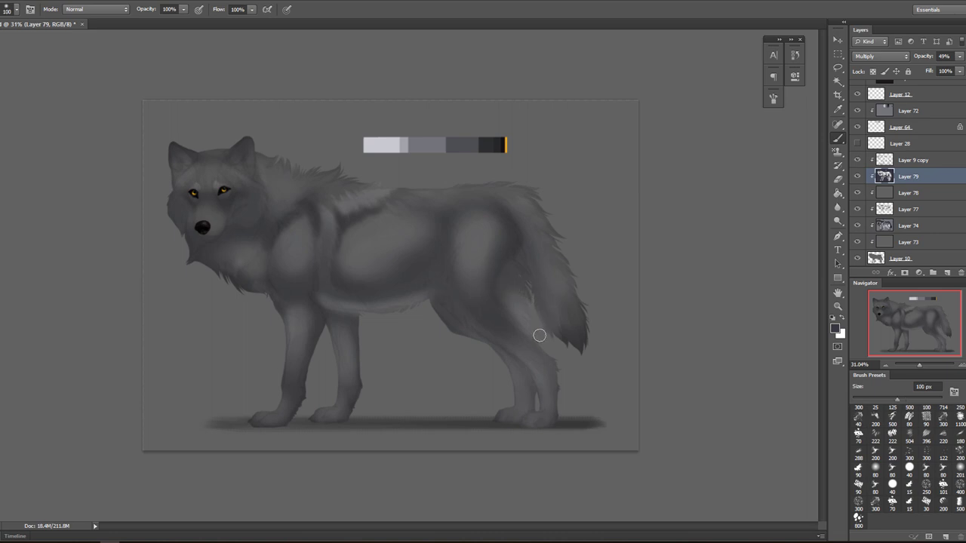
key(bracketleft)
key(bracketleft)
key(bracketleft)
key(bracketleft)
key(bracketleft)
key(bracketright)
key(bracketright)
key(bracketright)
key(bracketleft)
key(bracketleft)
key(e)
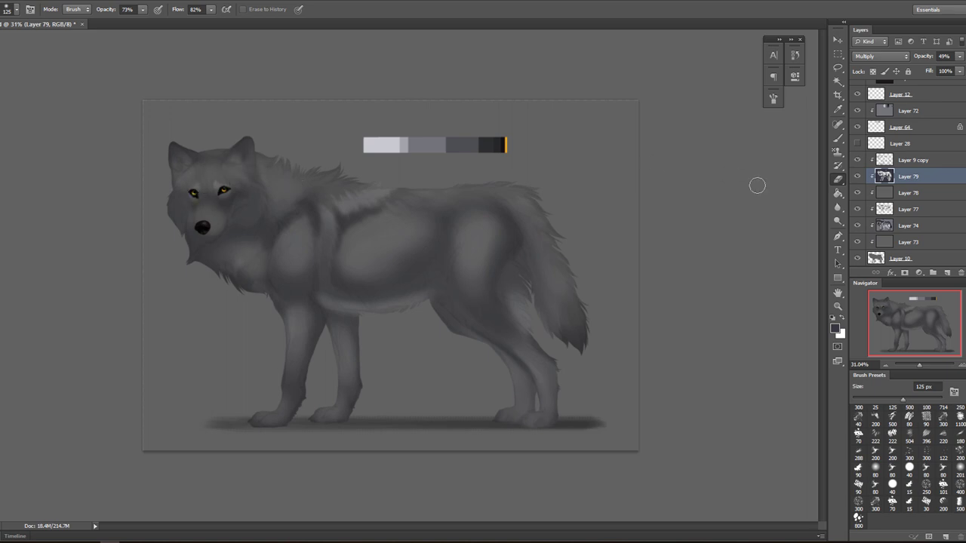
Add a layer above Layer 79, set it to Multiply at 28% opacity, and reduce the brush to 40 px
click(947, 273)
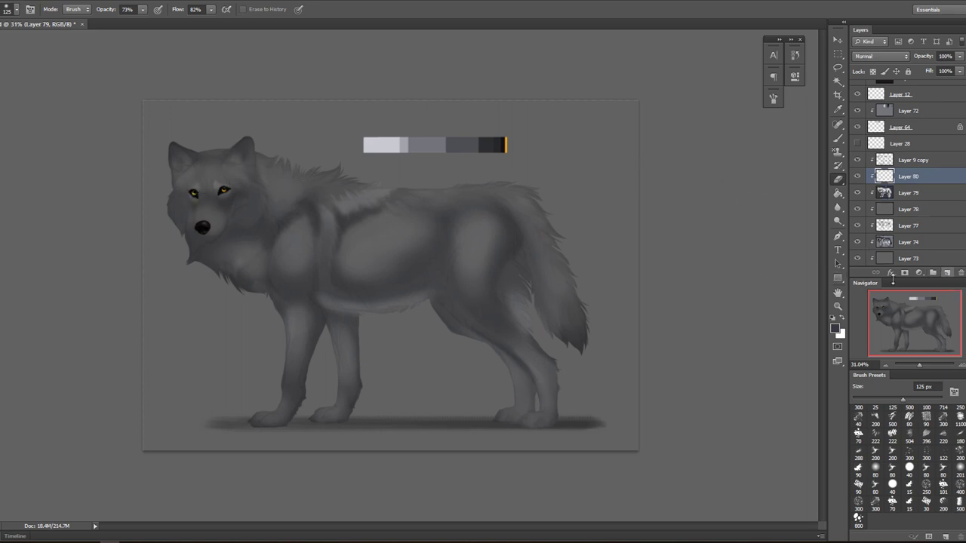
click(838, 138)
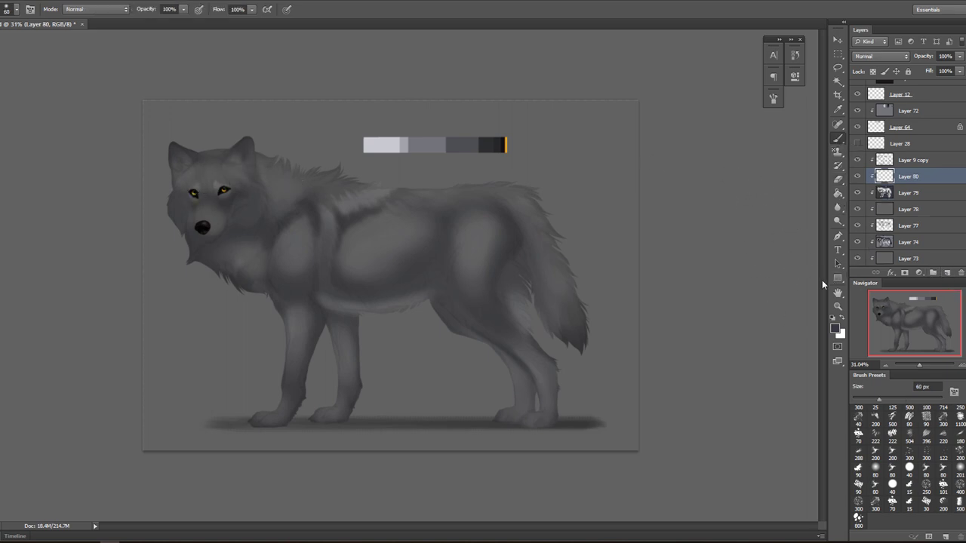
click(882, 56)
click(876, 88)
click(946, 56)
drag(960, 58, 920, 72)
key(bracketleft)
key(bracketleft)
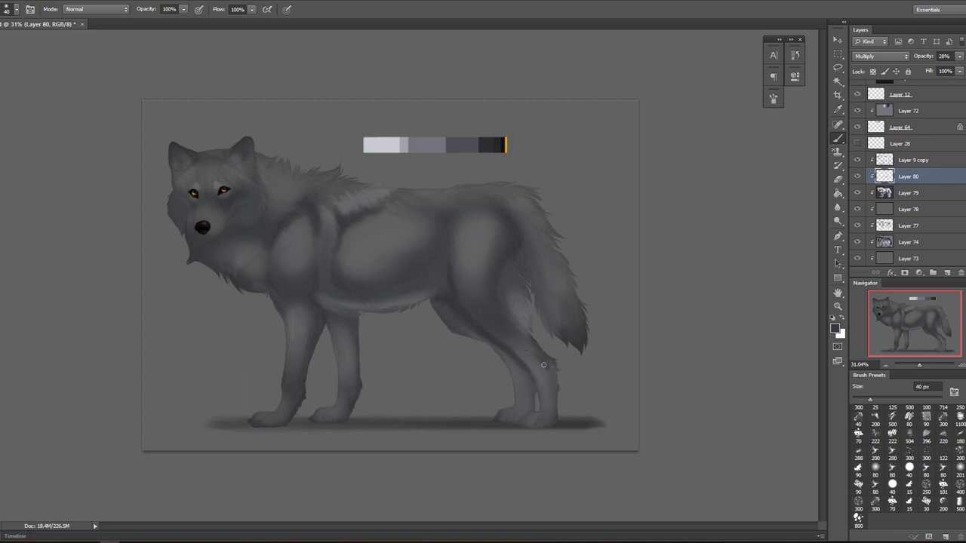
Deepen the shadows on the front legs, chest and lower flank of Layer 80 with soft strokes at 45 to 60 px
key(bracketleft)
key(bracketleft)
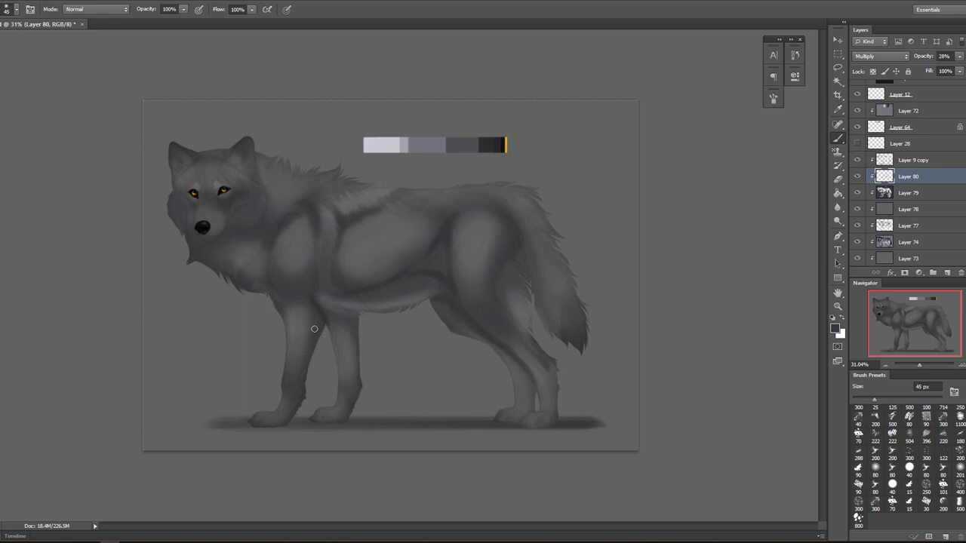
drag(307, 331, 305, 345)
click(838, 179)
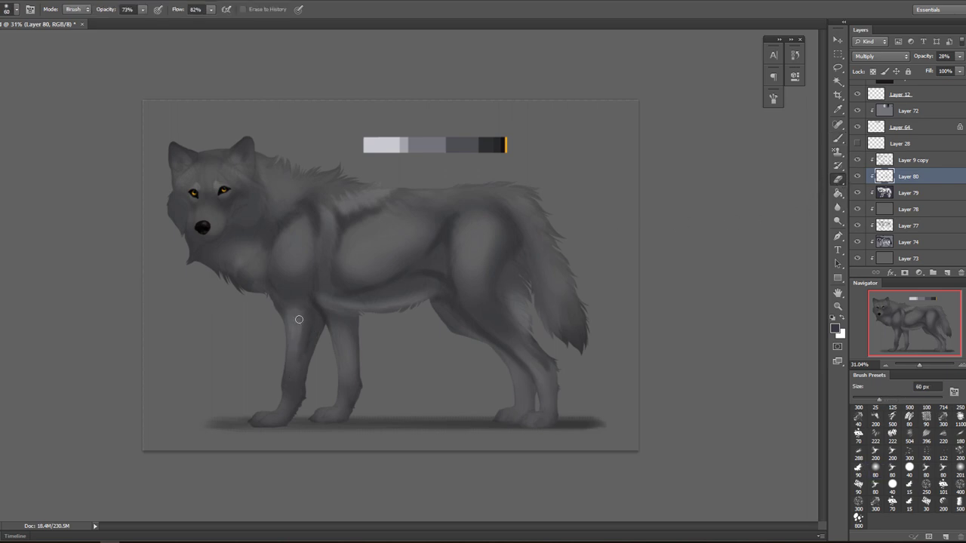
click(837, 139)
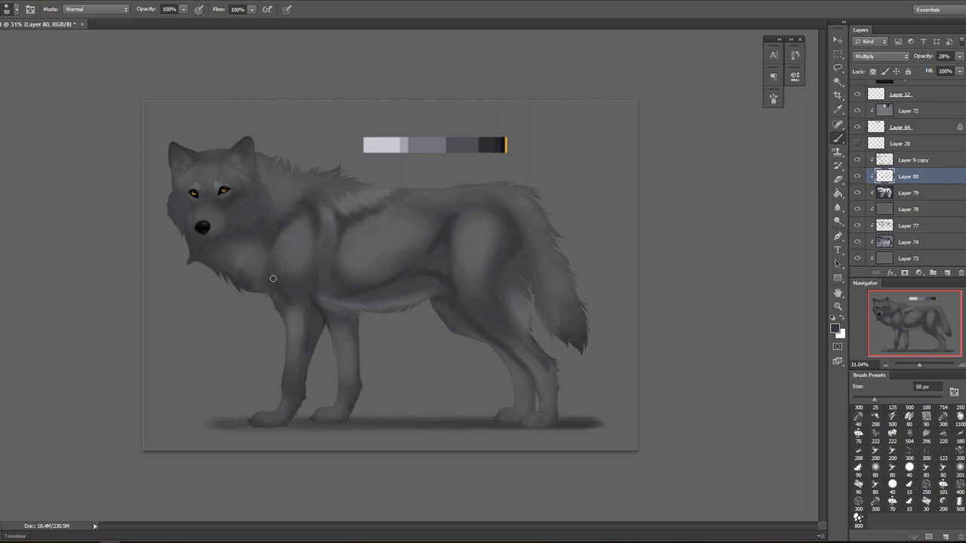
key(bracketright)
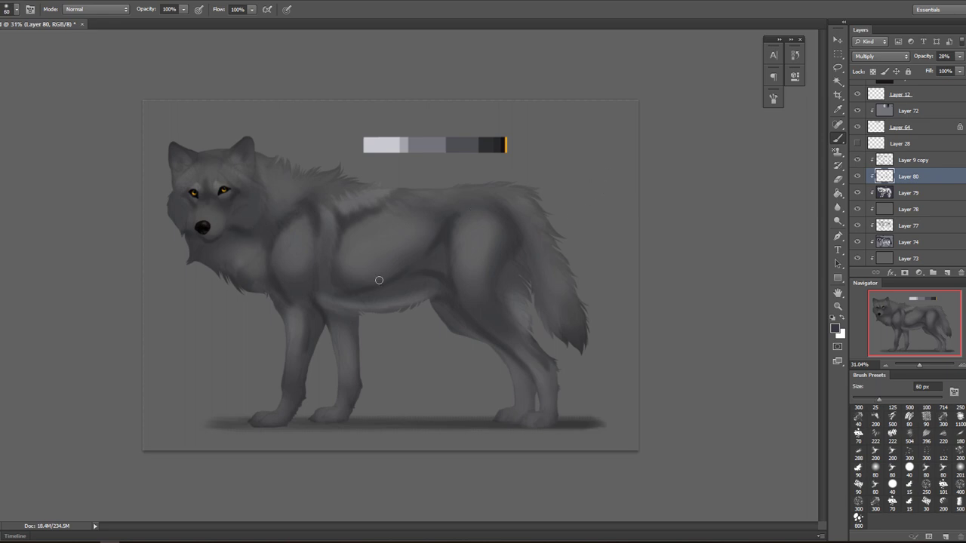
key(bracketright)
Soften the shadow edges around the rear flank on Layer 80 with the eraser, starting at 50 px
key(e)
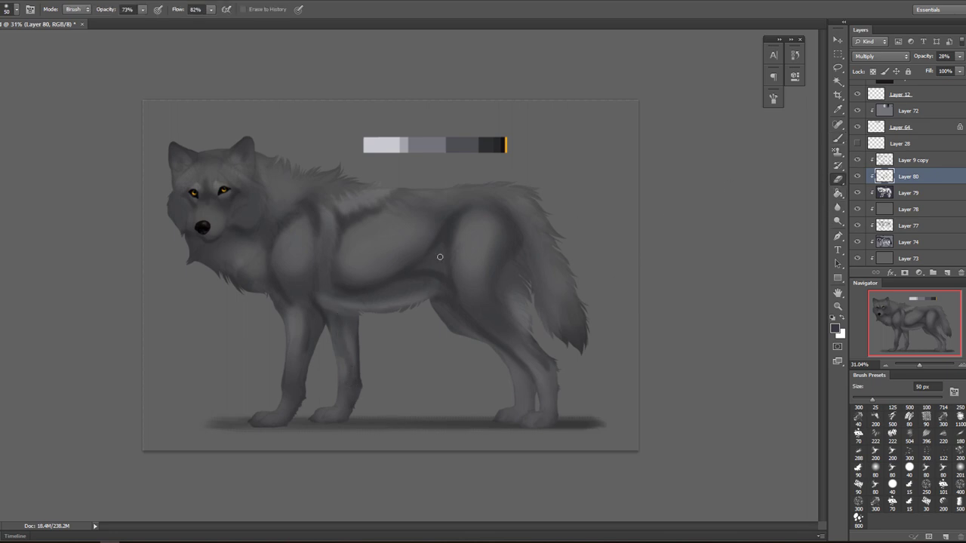
key(bracketright)
key(bracketright)
key(bracketright)
Add a layer above Layer 80, set it to Overlay, and prepare a much larger soft white brush
click(946, 273)
key(b)
click(881, 55)
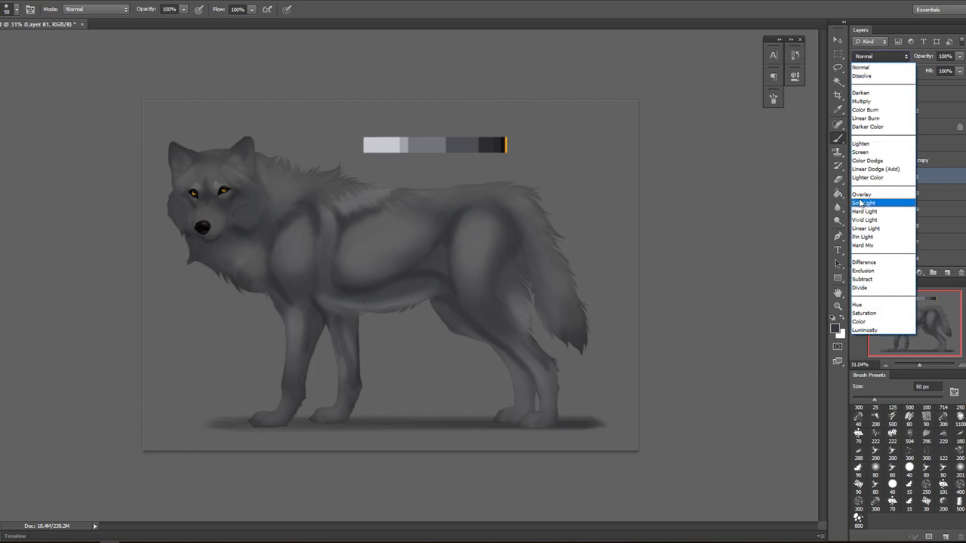
click(861, 194)
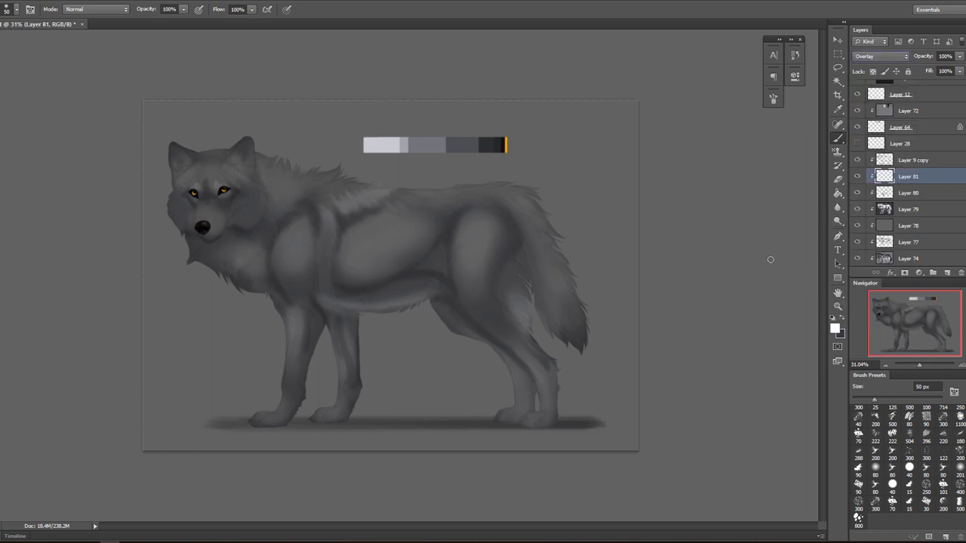
key(bracketright)
key(bracketright)
key(bracketright)
key(bracketright)
key(bracketright)
key(bracketright)
key(bracketright)
mouse_move(358, 174)
mouse_down()
mouse_move(362, 181)
mouse_move(270, 192)
mouse_up()
key(bracketright)
key(bracketright)
key(bracketright)
key(ctrl+z)
Set Layer 81 to 47% opacity and paint soft white highlights over the ruff, shoulder and flank
click(958, 58)
click(931, 69)
mouse_move(356, 164)
mouse_down()
mouse_move(302, 182)
mouse_move(280, 158)
mouse_move(377, 151)
mouse_move(369, 193)
mouse_move(335, 189)
mouse_move(302, 257)
mouse_up()
key(bracketleft)
key(bracketleft)
key(bracketleft)
key(bracketright)
drag(358, 243, 478, 214)
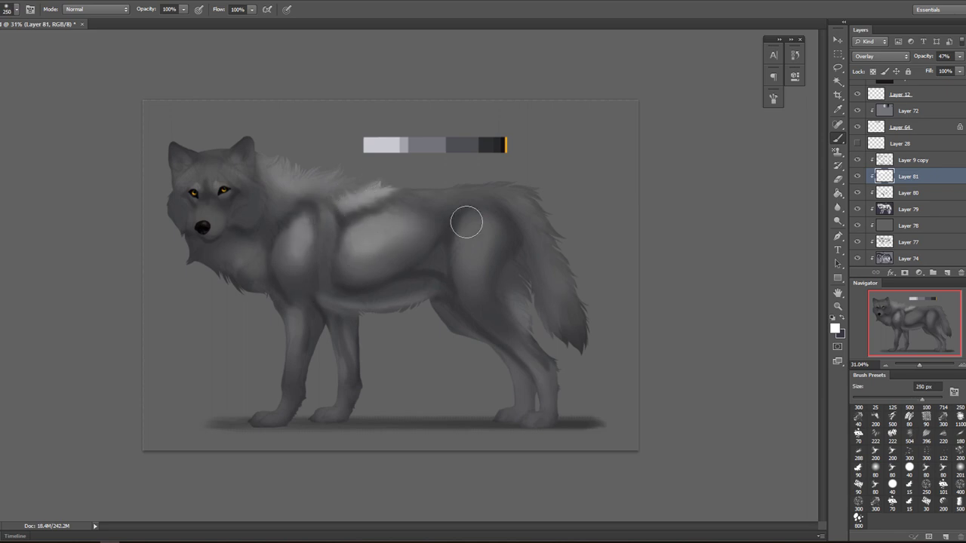
Paint soft white highlights along the back, haunch, rump and upper tail, varying the brush size
mouse_move(395, 194)
mouse_down()
mouse_move(481, 178)
mouse_move(560, 220)
mouse_move(471, 228)
mouse_move(503, 306)
mouse_up()
key(bracketleft)
key(bracketleft)
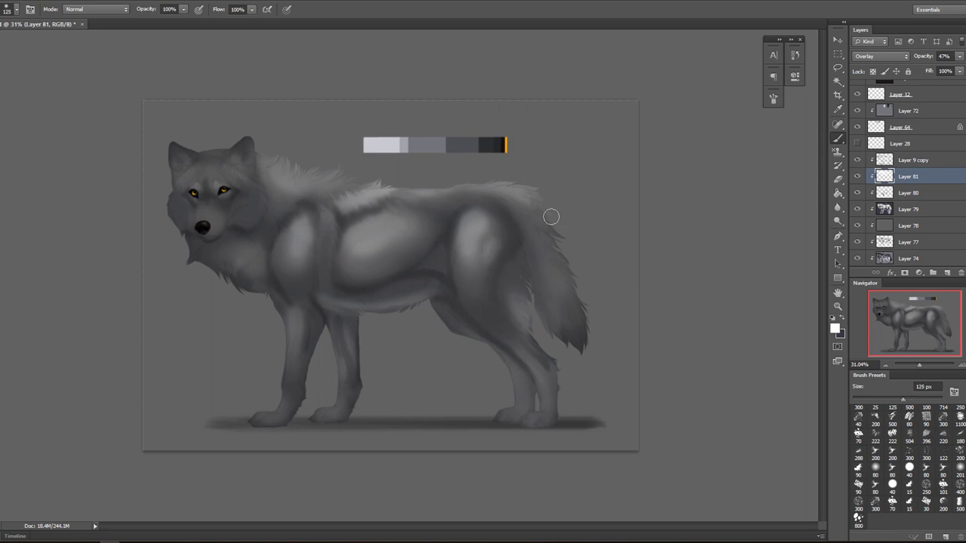
key(bracketright)
key(bracketright)
key(bracketright)
key(bracketleft)
key(bracketleft)
key(bracketleft)
key(bracketleft)
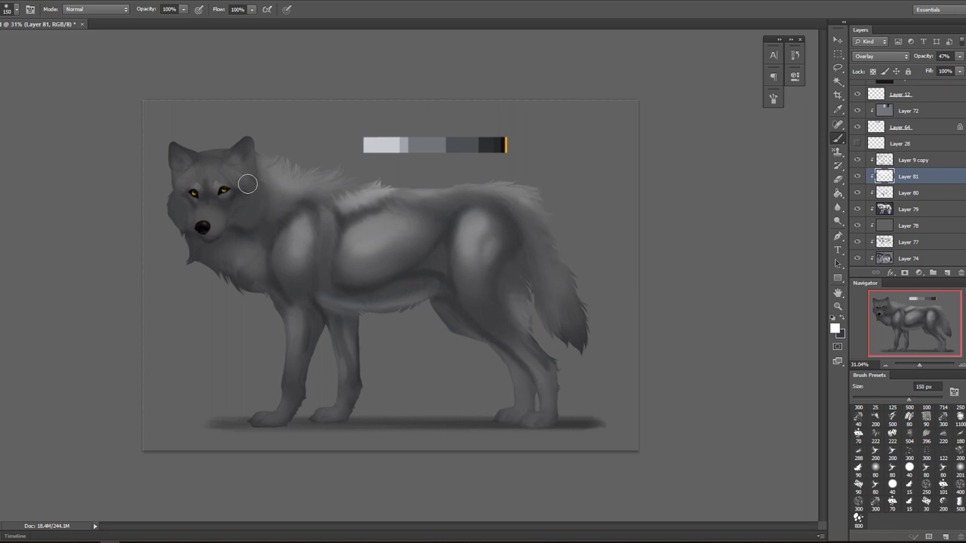
Highlight the forehead, brows and muzzle with a small soft white brush of about 50 px
mouse_move(200, 178)
mouse_down()
mouse_move(217, 177)
mouse_move(214, 169)
mouse_move(207, 186)
mouse_up()
key(ctrl+z)
key(bracketleft)
key(bracketleft)
key(bracketleft)
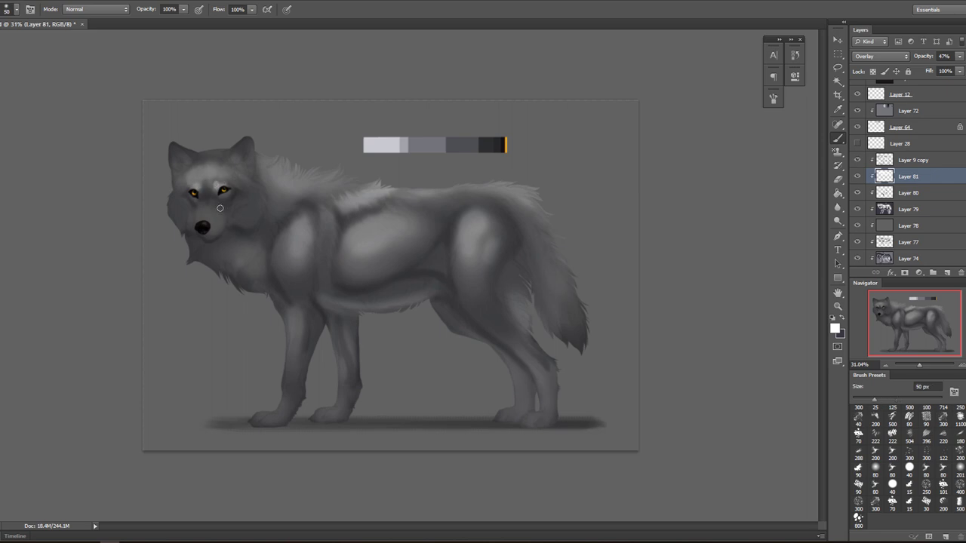
key(bracketright)
key(bracketright)
key(bracketright)
key(bracketright)
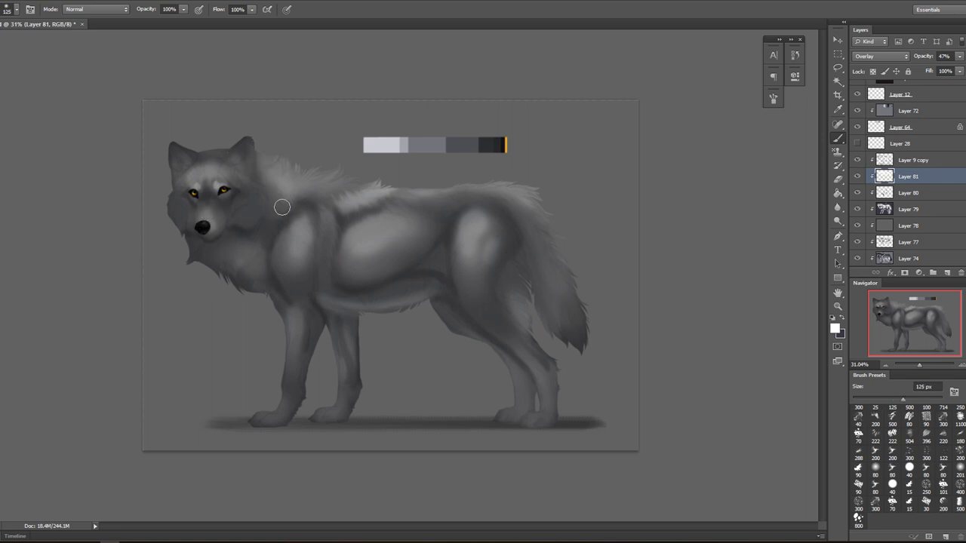
Paint a soft white highlight down the near front leg, redoing strokes until it follows the limb
key(bracketleft)
key(bracketleft)
drag(305, 315, 292, 369)
key(ctrl+z)
drag(295, 313, 292, 370)
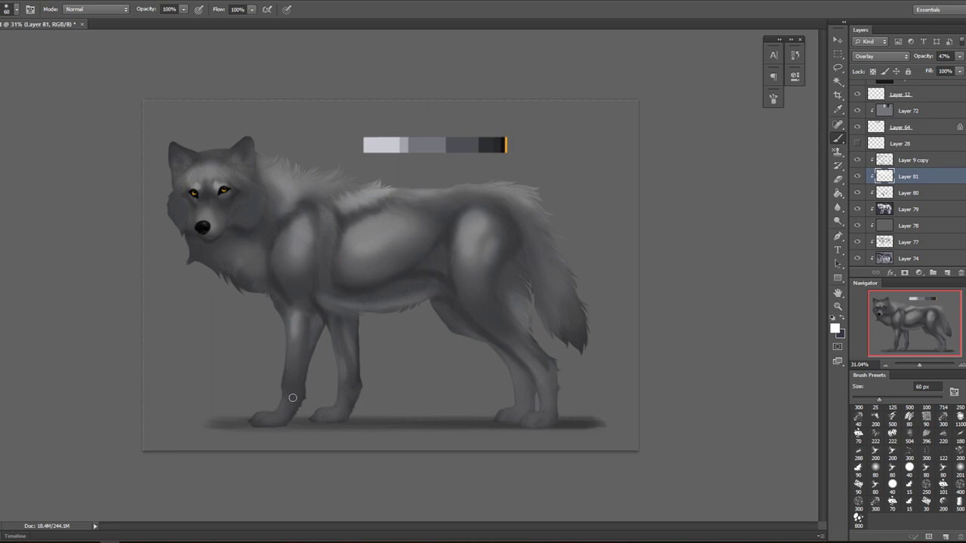
drag(300, 324, 291, 389)
key(bracketright)
key(bracketright)
key(bracketright)
drag(294, 341, 284, 383)
key(ctrl+z)
drag(300, 319, 288, 381)
Highlight the lower near hind leg and soften the excess with a 125 px eraser
drag(550, 367, 522, 350)
key(bracketright)
key(bracketright)
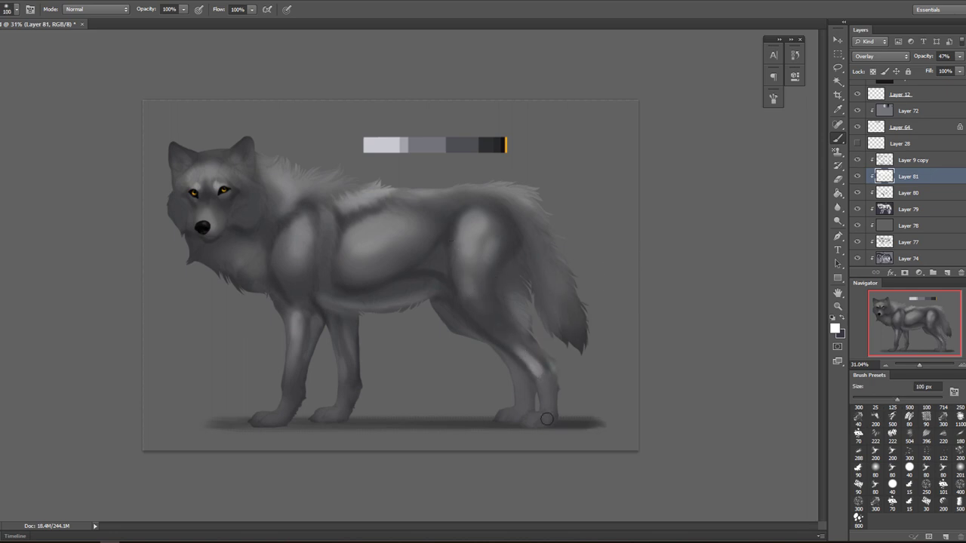
key(e)
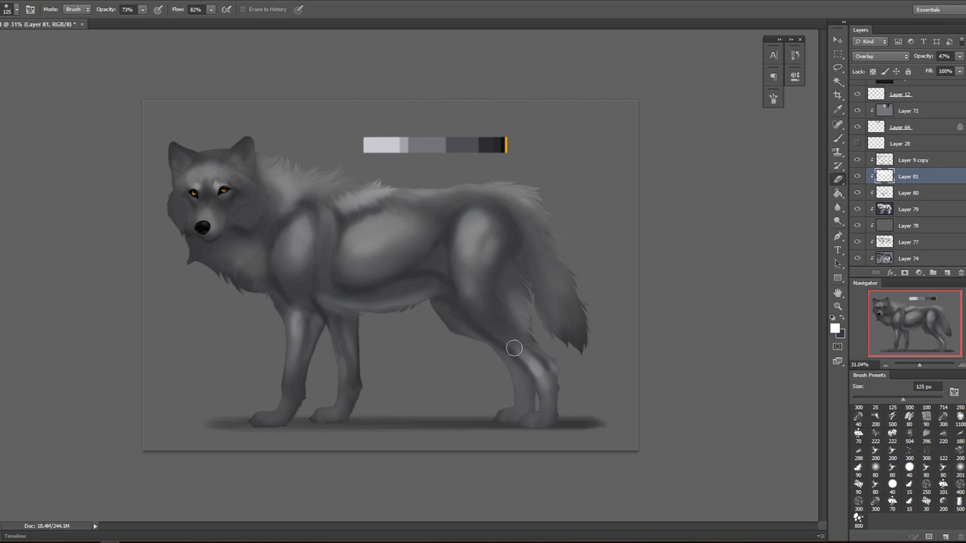
drag(546, 379, 529, 364)
Highlight the skin fold in front of the thigh and the lower belly at 90 px, and soften the edges with the eraser
key(b)
key(bracketleft)
key(bracketleft)
key(bracketleft)
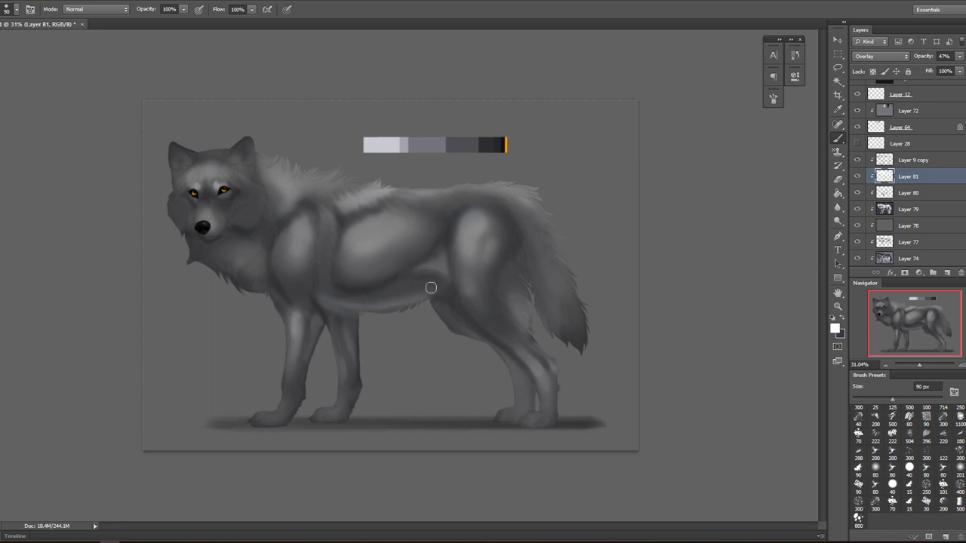
key(bracketright)
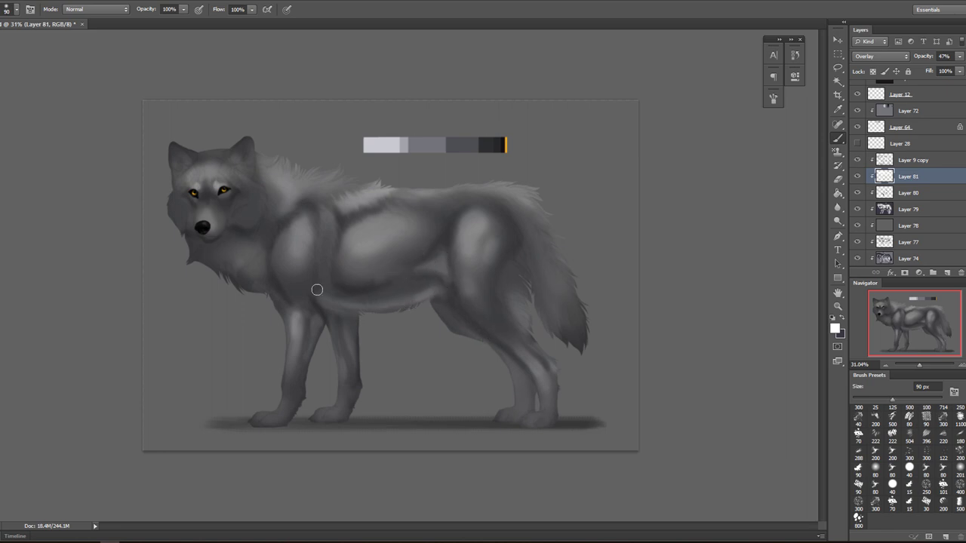
key(bracketleft)
key(bracketleft)
click(838, 179)
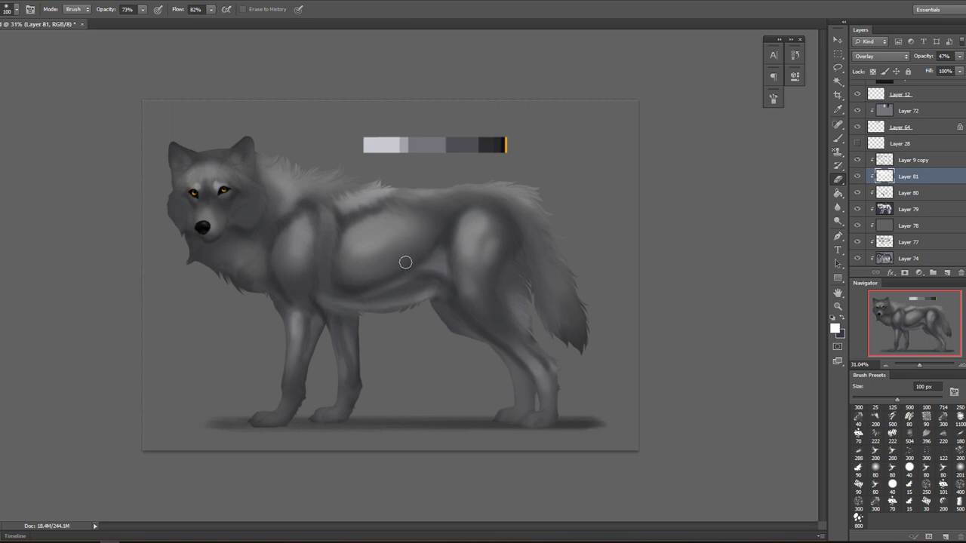
key(bracketleft)
Paint a soft white highlight down the band behind the shoulder, starting with a 70 px brush
click(838, 151)
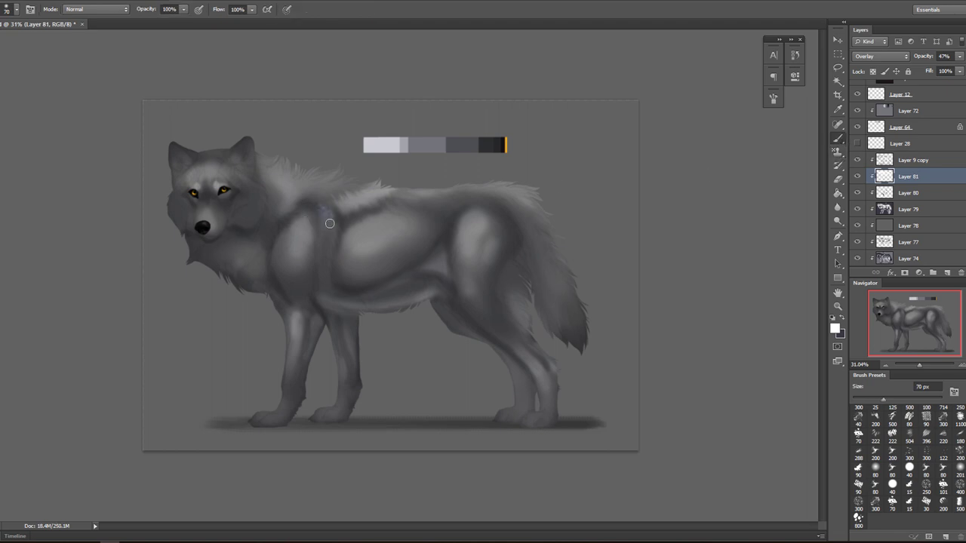
drag(332, 215, 323, 252)
key(bracketright)
key(bracketright)
key(bracketleft)
key(bracketright)
key(bracketright)
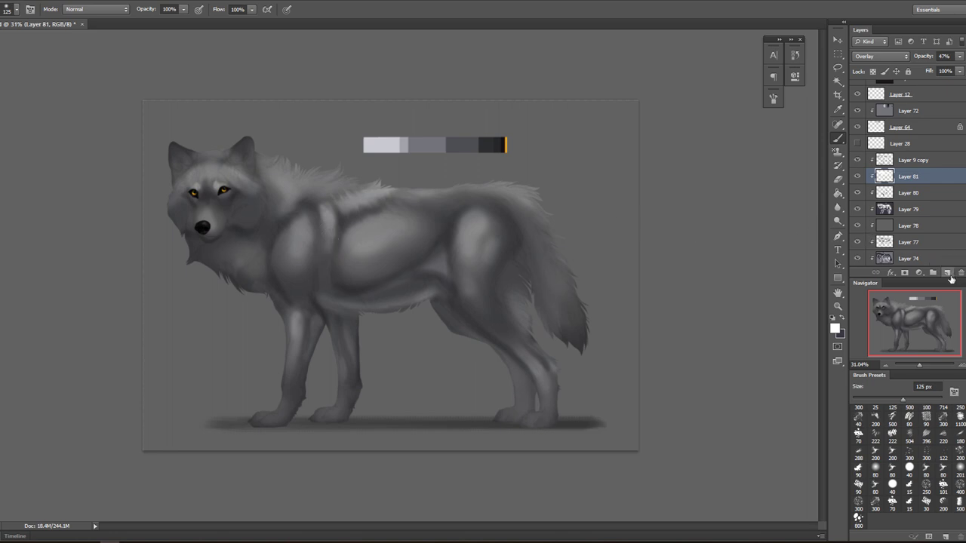
Add a layer above Layer 81, set it to Overlay at 52% opacity, and hide the grey Layer 78
click(947, 274)
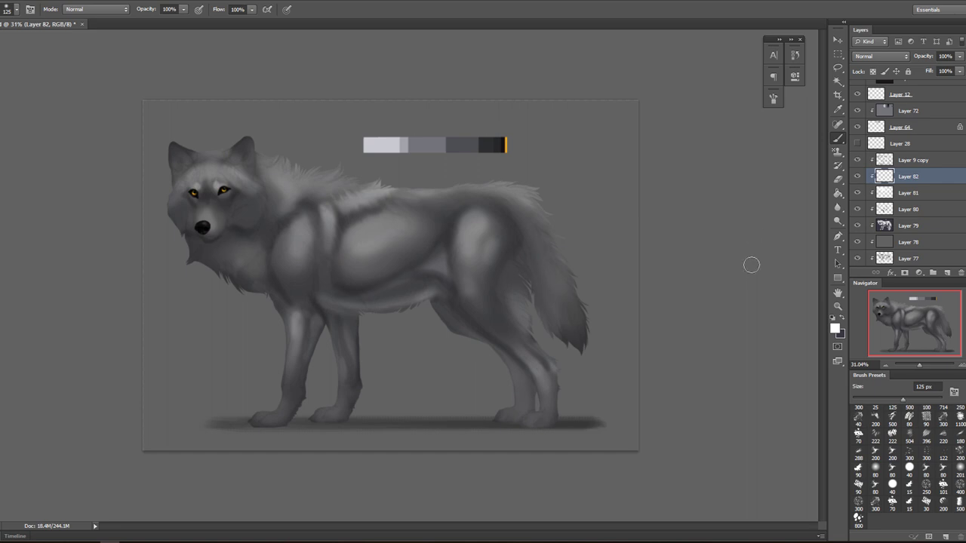
click(887, 58)
click(869, 201)
key(bracketleft)
key(bracketleft)
drag(958, 63, 934, 73)
click(857, 243)
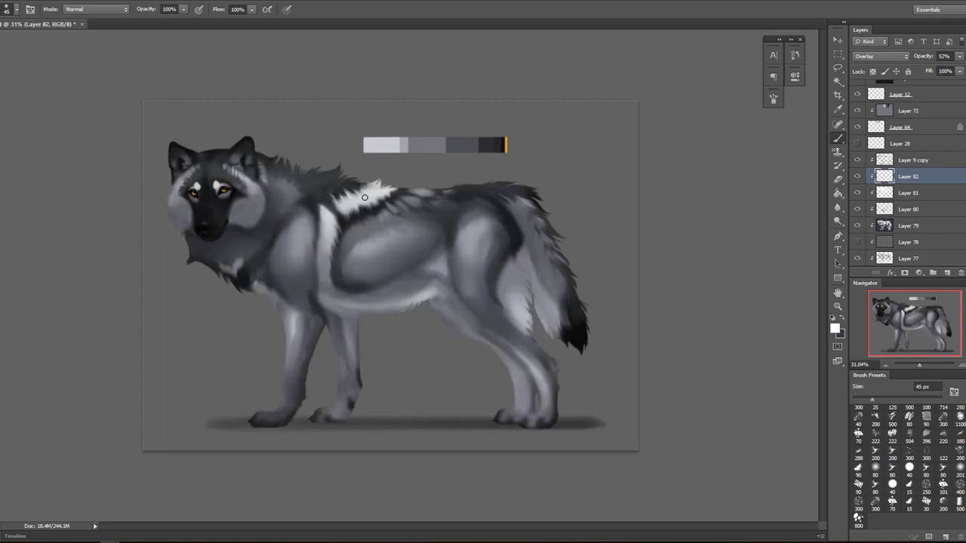
drag(389, 195, 352, 213)
key(ctrl+z)
key(bracketright)
drag(419, 194, 378, 221)
key(bracketright)
key(bracketright)
key(bracketright)
key(ctrl+z)
Reduce the brush flow to 38% and brighten the white band behind the shoulder on Layer 82
drag(219, 30, 217, 30)
key(bracketleft)
mouse_move(320, 212)
mouse_down()
mouse_move(300, 319)
mouse_move(343, 296)
mouse_up()
key(ctrl+z)
key(ctrl+z)
drag(329, 219, 338, 300)
key(ctrl+z)
drag(329, 218, 339, 300)
Brighten the white spots above the eyes with soft strokes on Layer 82
drag(161, 252, 230, 250)
key(bracketright)
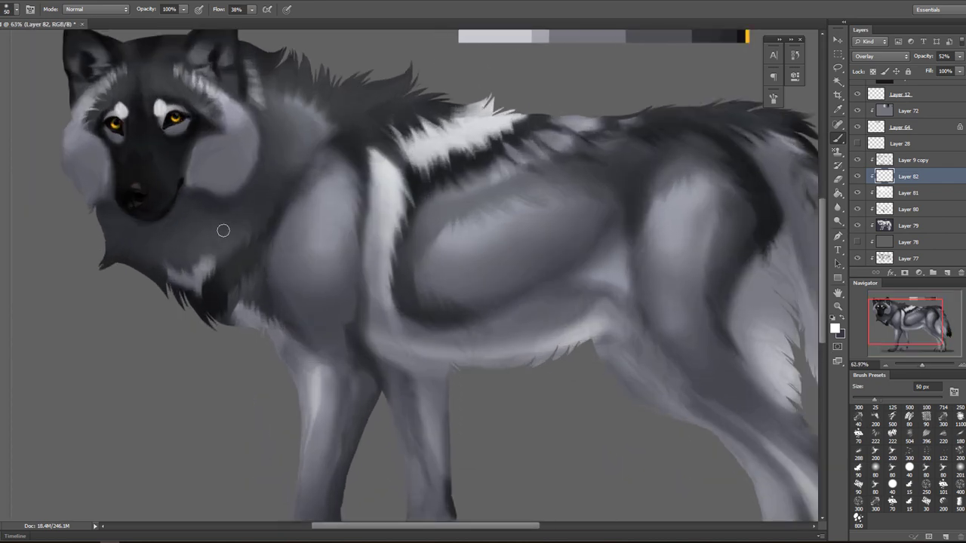
mouse_move(276, 92)
mouse_down()
mouse_move(329, 159)
mouse_move(323, 169)
mouse_up()
key(ctrl+z)
key(bracketleft)
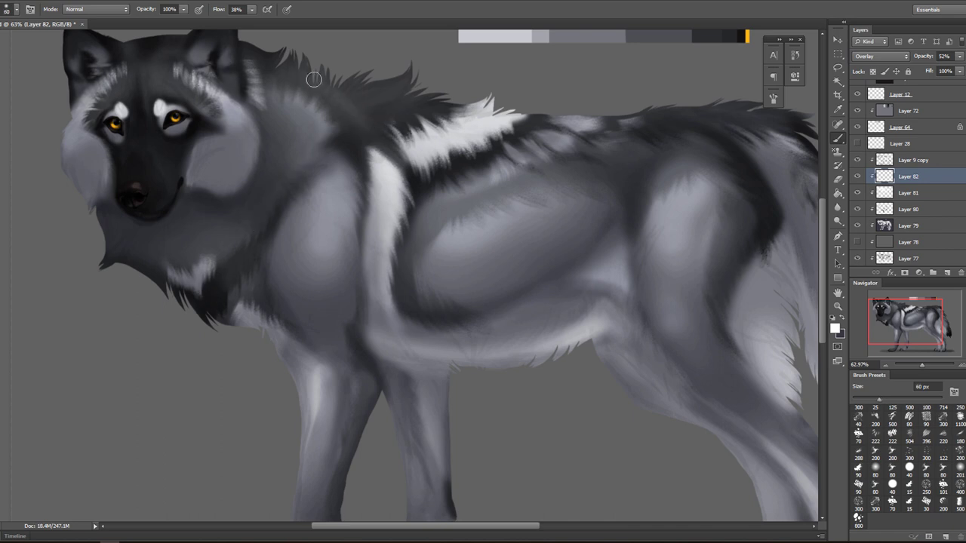
Brighten the white belly stripe with a 50 px soft brush, undoing unwanted strokes along the shoulder band
drag(341, 173, 347, 321)
key(ctrl+z)
drag(341, 175, 346, 322)
key(ctrl+z)
mouse_move(341, 167)
mouse_down()
mouse_move(351, 339)
mouse_move(600, 321)
mouse_up()
key(ctrl+z)
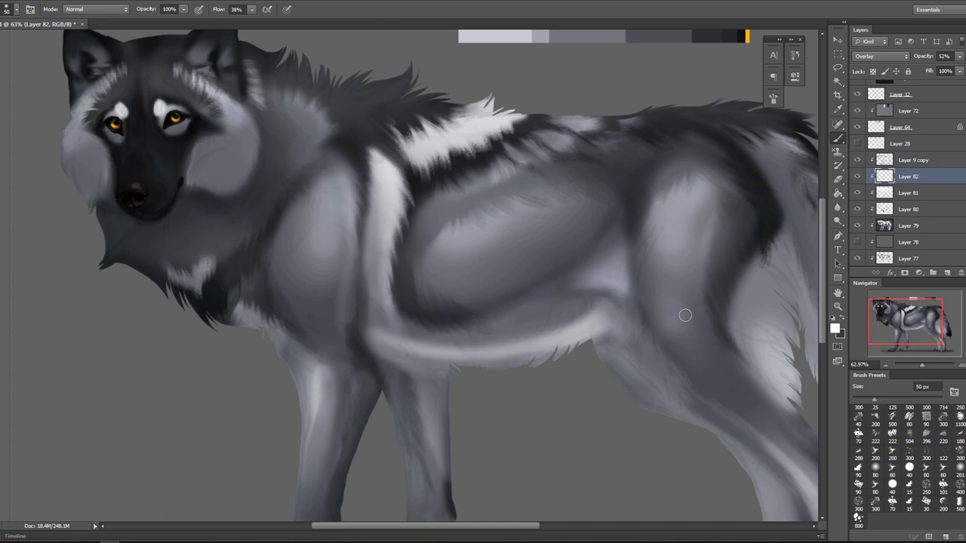
Paint subtle highlights down the near thigh and over the pale fur behind it, undoing the oversized stroke
drag(665, 242, 752, 373)
mouse_move(771, 285)
mouse_down()
mouse_move(780, 377)
mouse_move(758, 290)
mouse_up()
key(])
key(])
key(])
key(ctrl+z)
key(bracketleft)
key(bracketleft)
key(bracketleft)
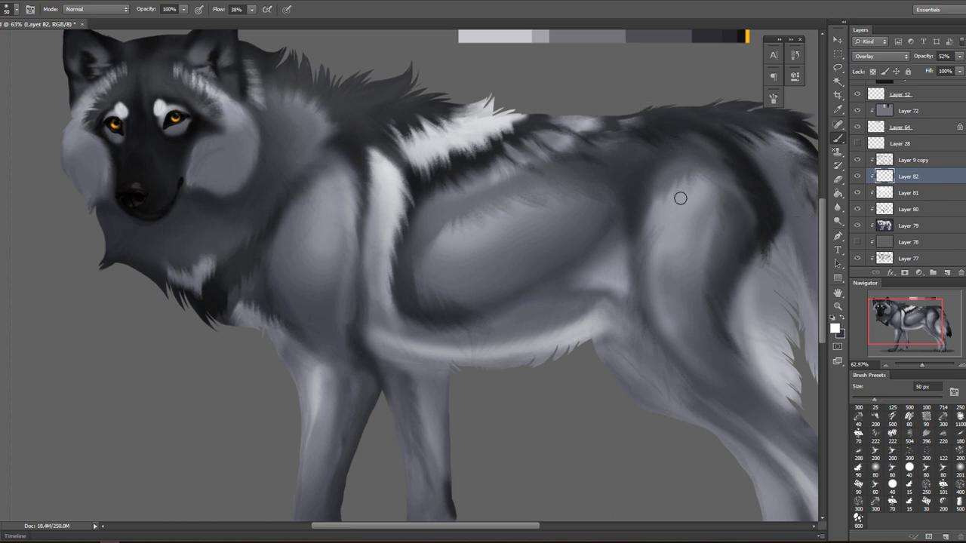
Brighten the outer cheek fur at 60 px, and try smaller strokes around the muzzle and chest
key(bracketright)
drag(237, 112, 202, 179)
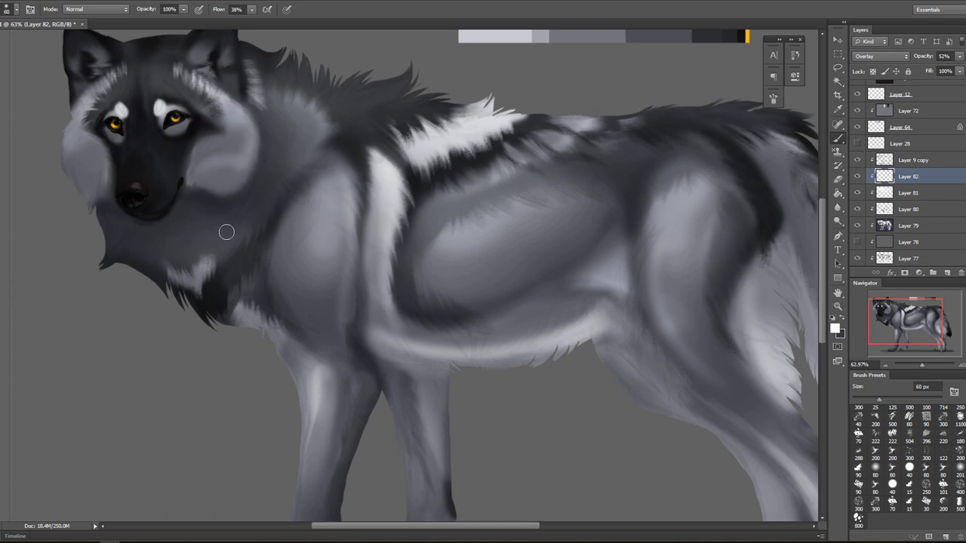
key(bracketleft)
key(bracketleft)
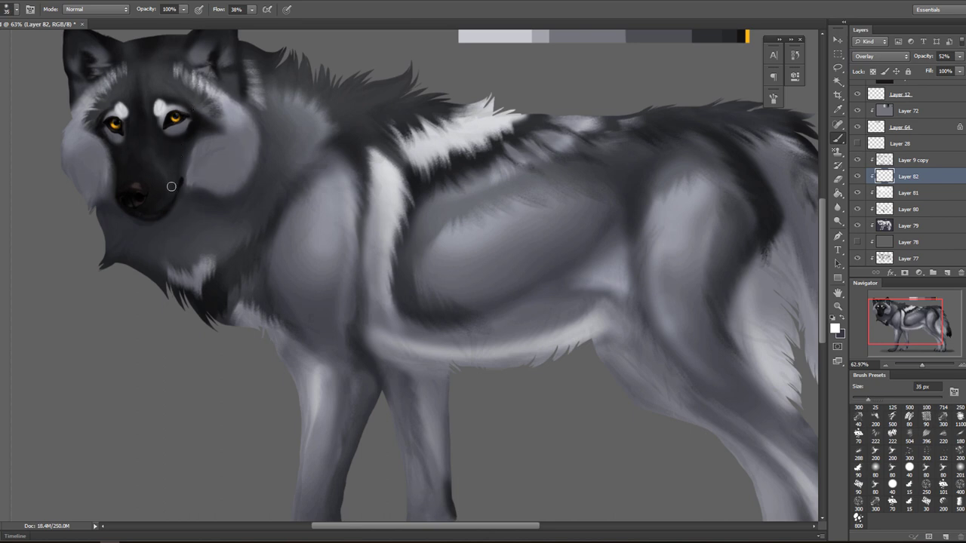
drag(178, 130, 184, 125)
key(ctrl+z)
mouse_move(243, 230)
mouse_down()
mouse_move(155, 268)
mouse_move(256, 220)
mouse_move(182, 268)
mouse_up()
Highlight the length of the tail with a 70 px soft brush, redoing strokes that do not fit
scroll(238, 240, down, 3)
key(bracketright)
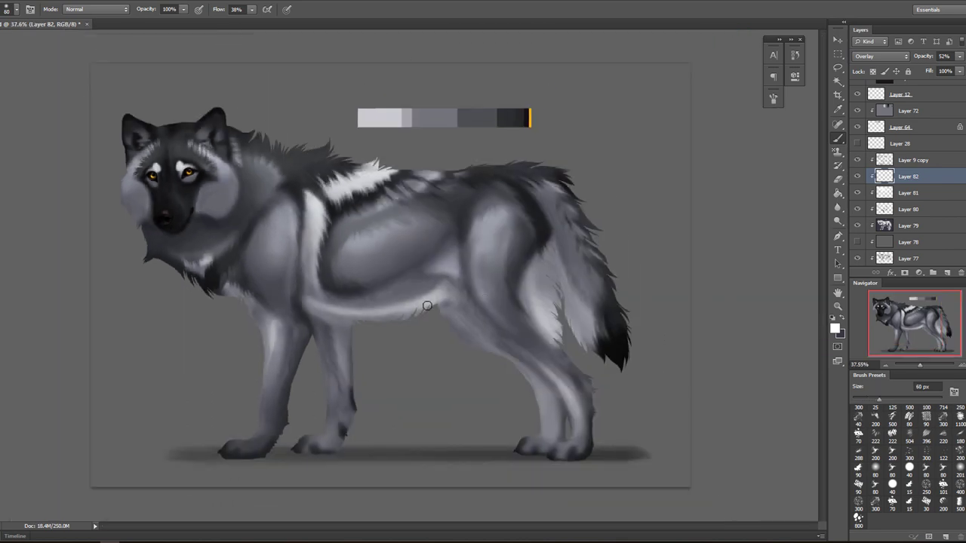
key(ctrl+z)
key(bracketright)
mouse_move(557, 190)
mouse_down()
mouse_move(591, 267)
mouse_move(603, 257)
mouse_move(535, 190)
mouse_move(586, 300)
mouse_up()
key(ctrl+z)
drag(557, 191, 568, 294)
key(ctrl+z)
drag(571, 218, 622, 300)
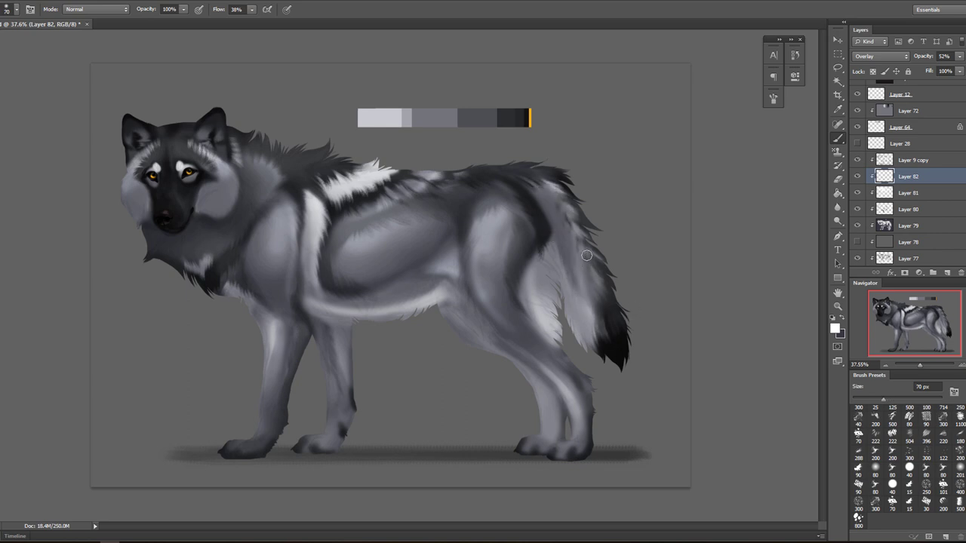
Compare the artwork with and without Layer 82, and lower that layer's opacity to 41%
click(857, 178)
click(856, 178)
click(949, 71)
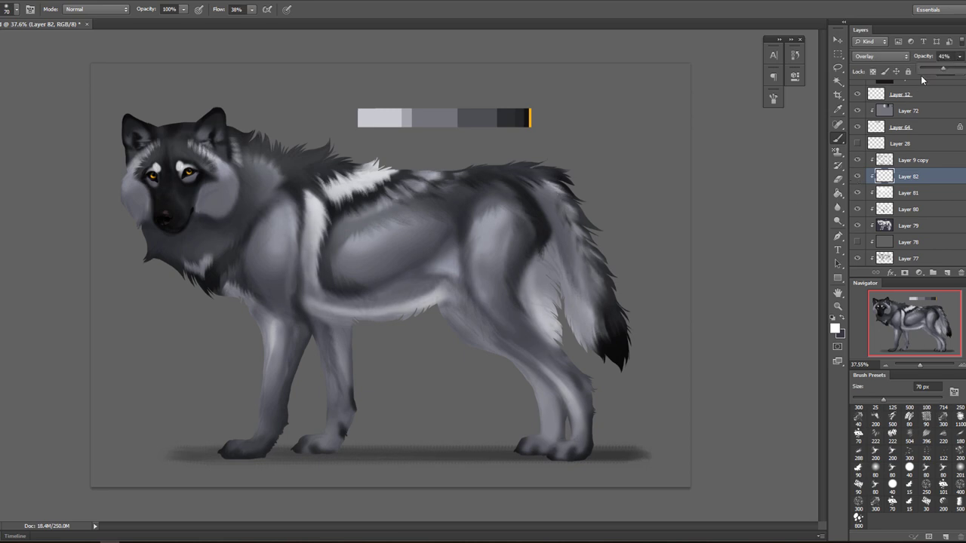
click(761, 241)
Compare the wolf with and without the Layer 79 shadows, and reduce that layer's opacity to 30%
scroll(761, 235, down, 2)
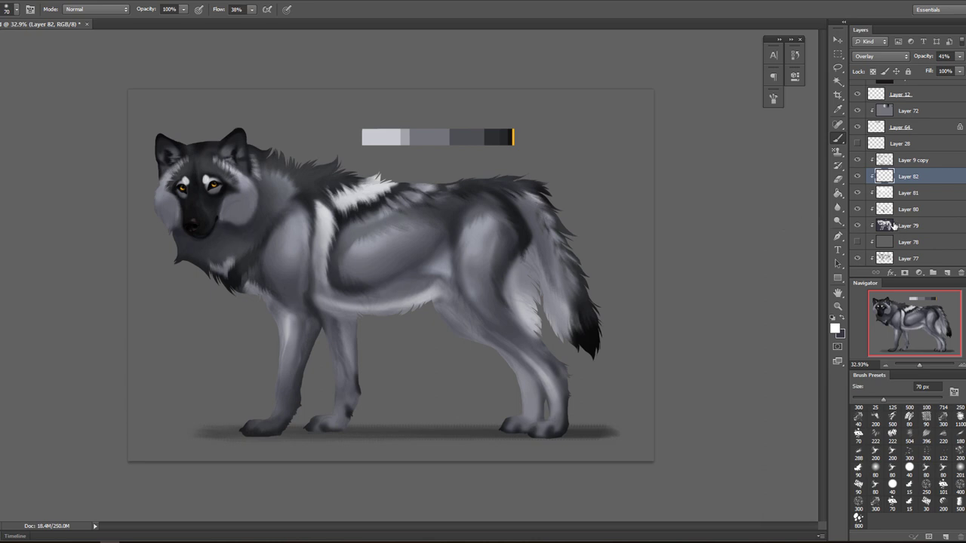
click(895, 226)
click(857, 226)
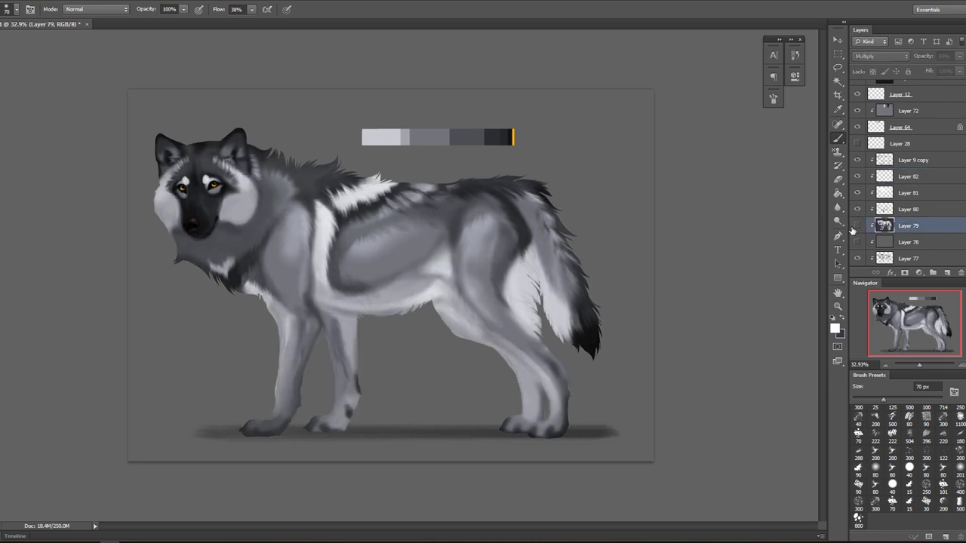
click(857, 225)
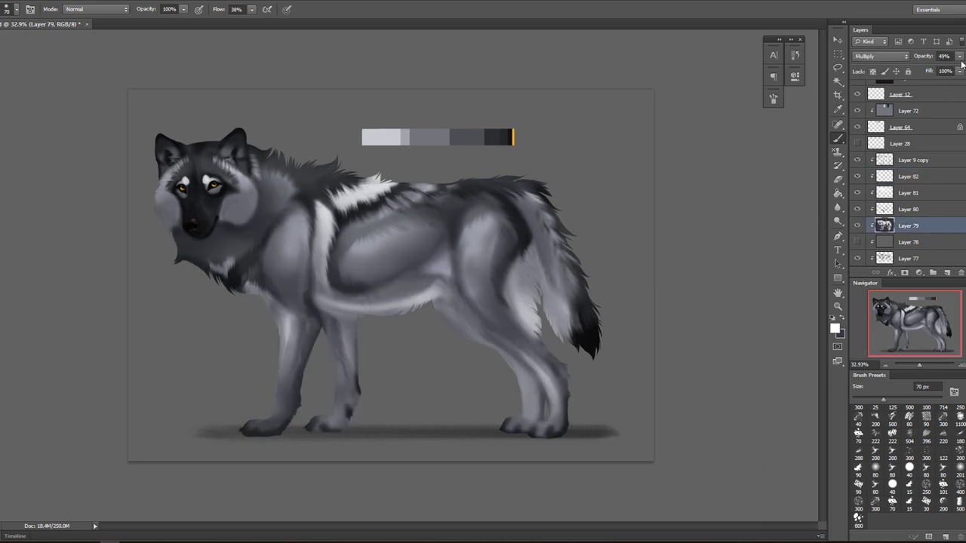
click(960, 58)
drag(943, 72, 936, 71)
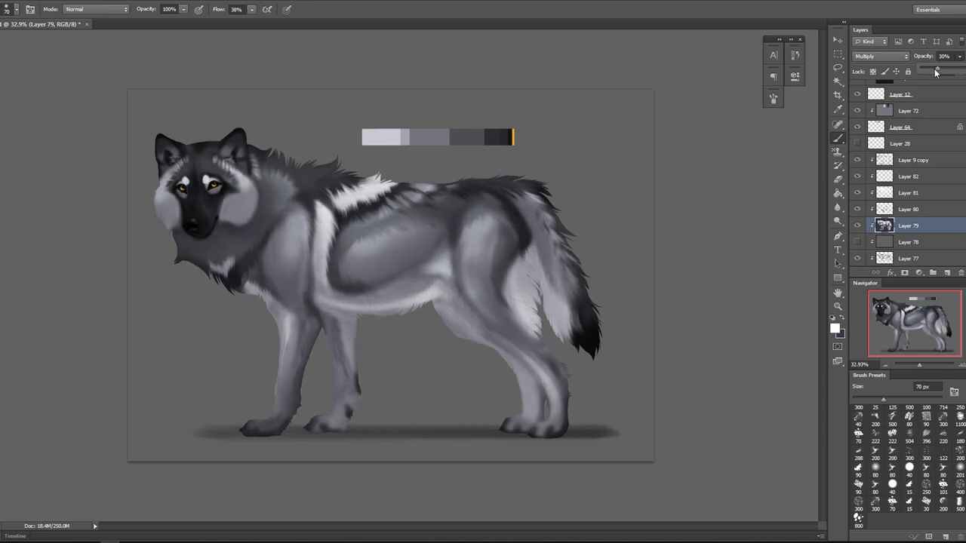
Compare the wolf with and without Layer 79 and Layer 81, and check the opacities of Layers 80 and 81
click(857, 226)
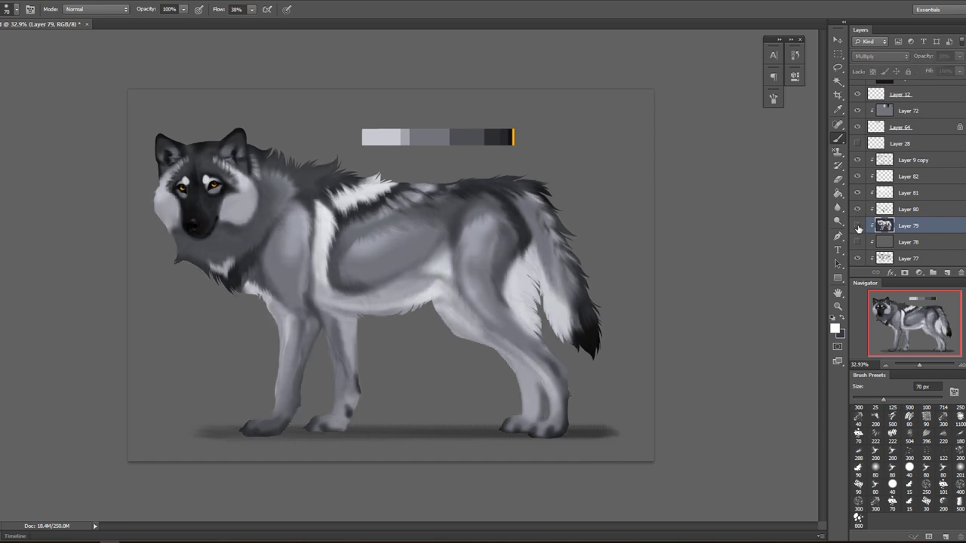
click(857, 227)
click(884, 212)
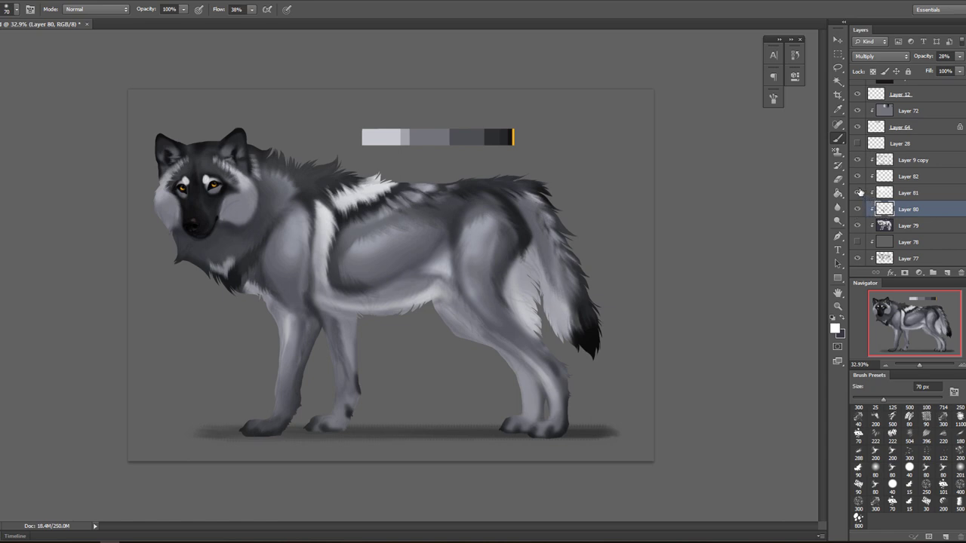
click(857, 193)
click(858, 193)
click(885, 194)
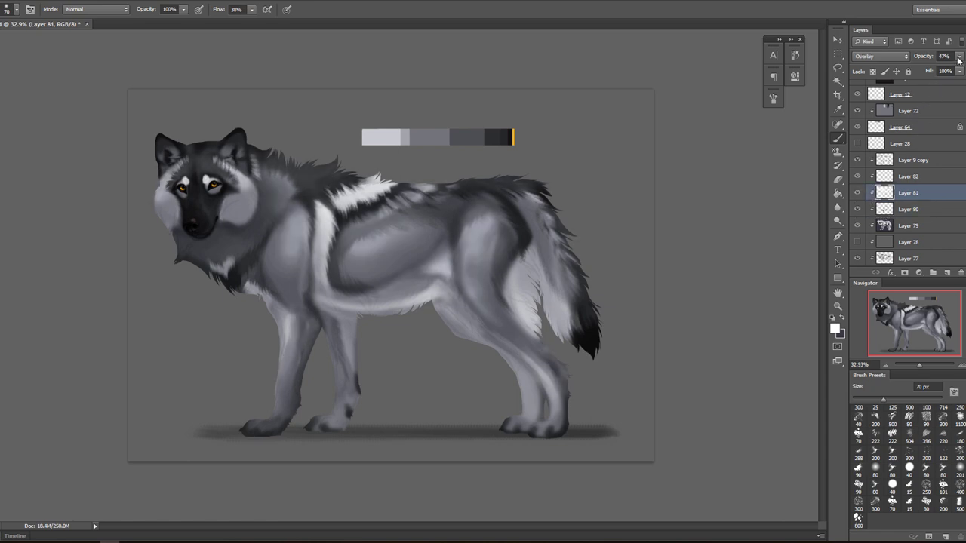
click(958, 57)
Compare the wolf with and without the Layer 82 highlights, and check that layer's opacity
click(857, 177)
click(858, 176)
click(885, 177)
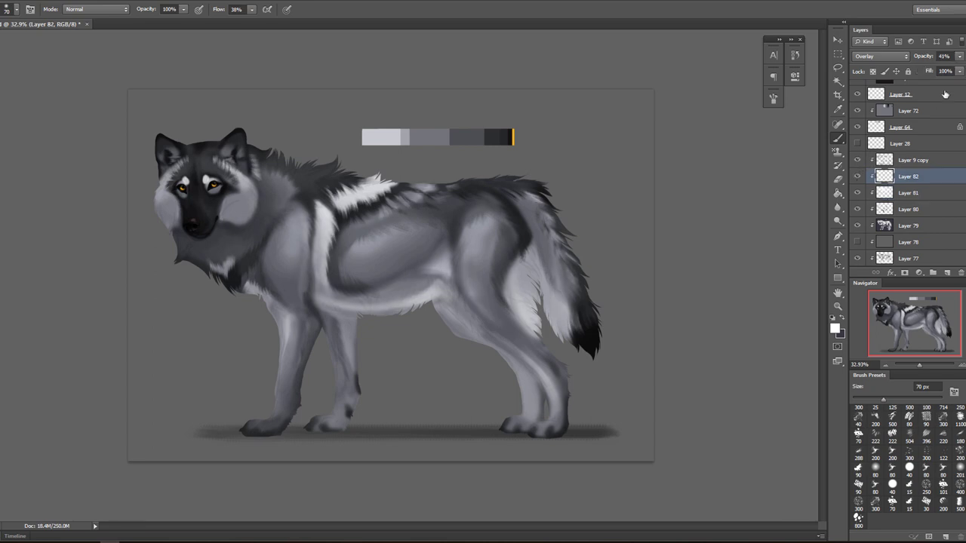
click(837, 178)
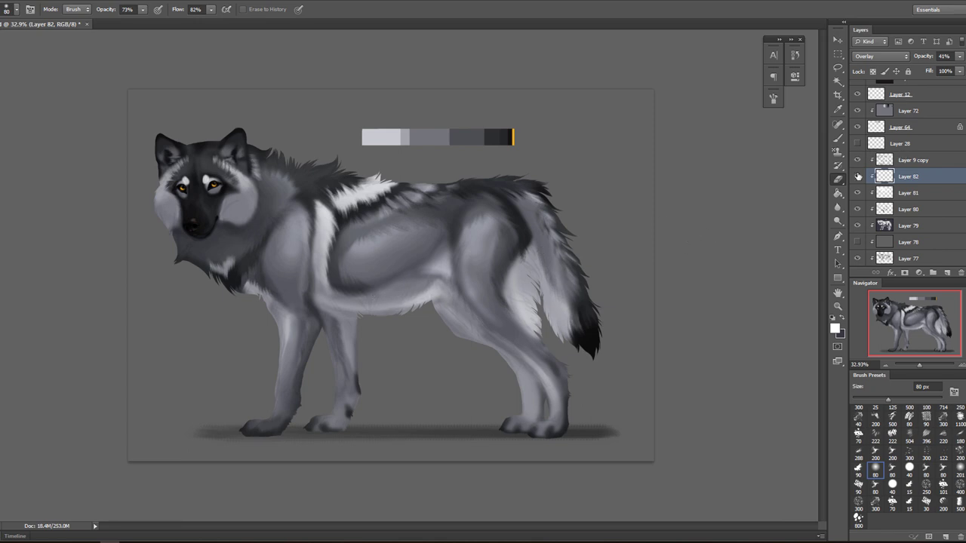
click(856, 177)
click(856, 178)
click(837, 138)
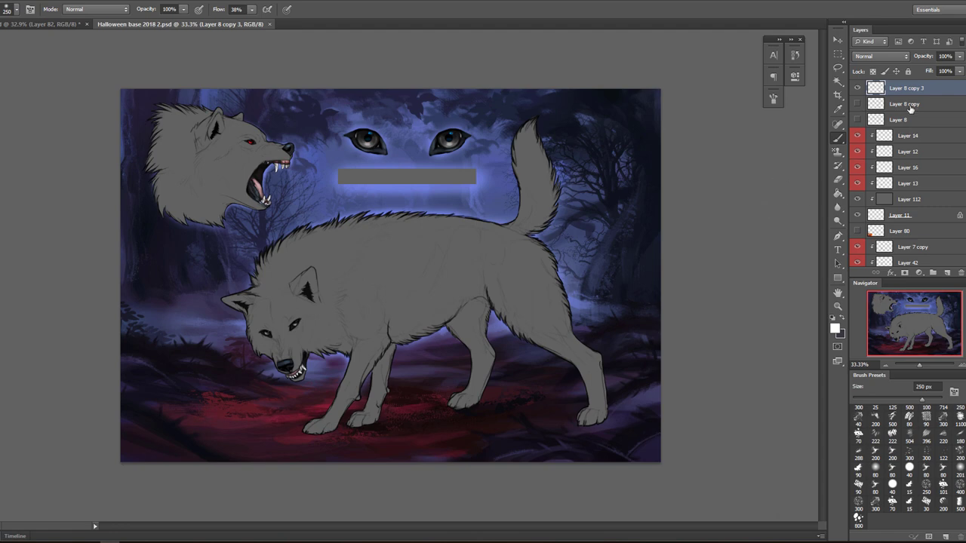
Add a new layer clipped to the wolf's base shape, Layer 9, in Halloween base 2018 2.psd
scroll(890, 182, down, 5)
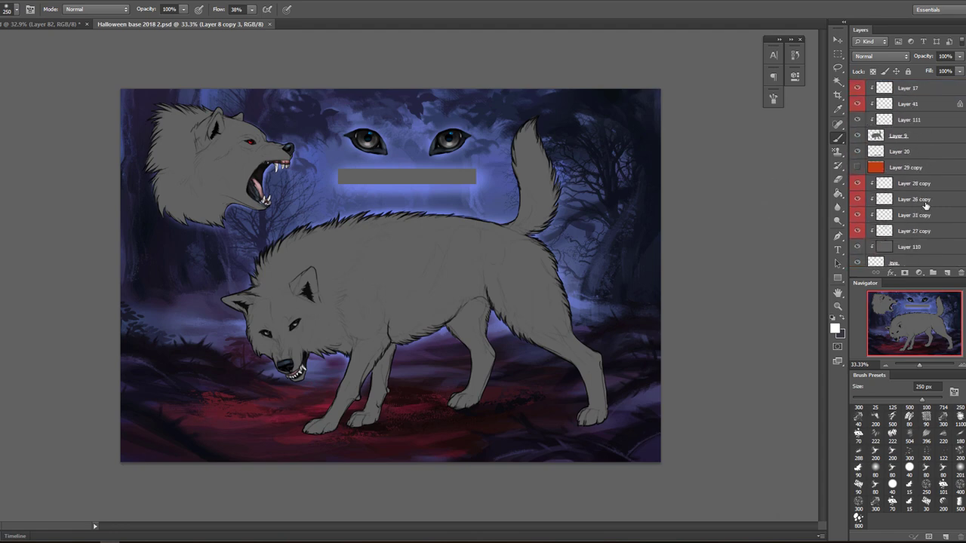
click(924, 198)
click(948, 273)
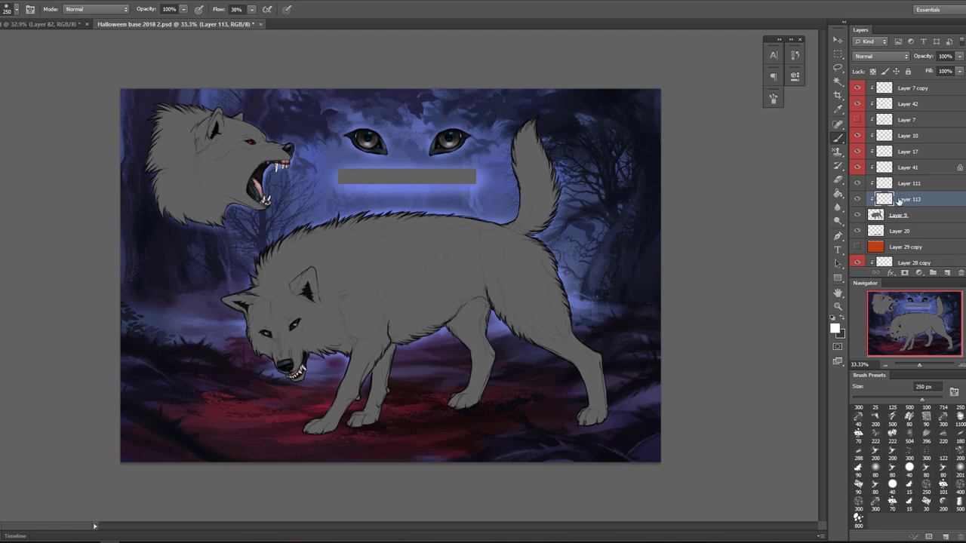
Set up the Gradient tool for a linear gradient from mid grey to white
click(839, 193)
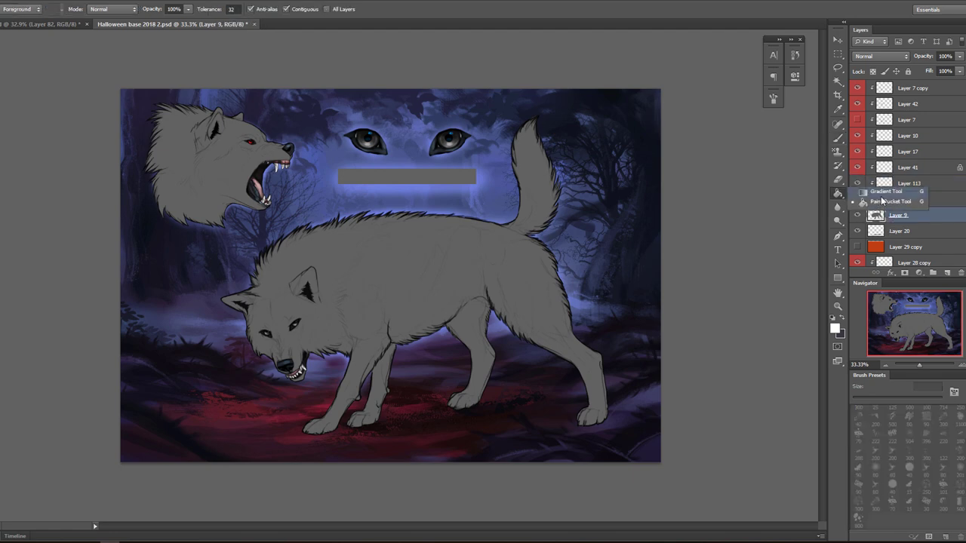
click(875, 192)
click(833, 318)
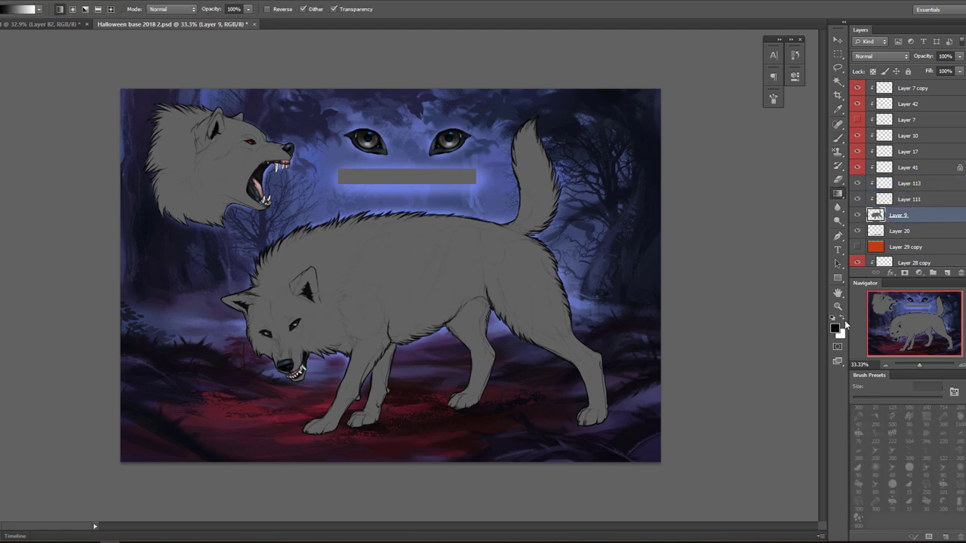
key(x)
click(99, 12)
click(62, 11)
Fill clipped Layer 111 with a vertical gradient from white at the tail to grey at the paws, redoing ill-fitting attempts
drag(435, 178, 436, 375)
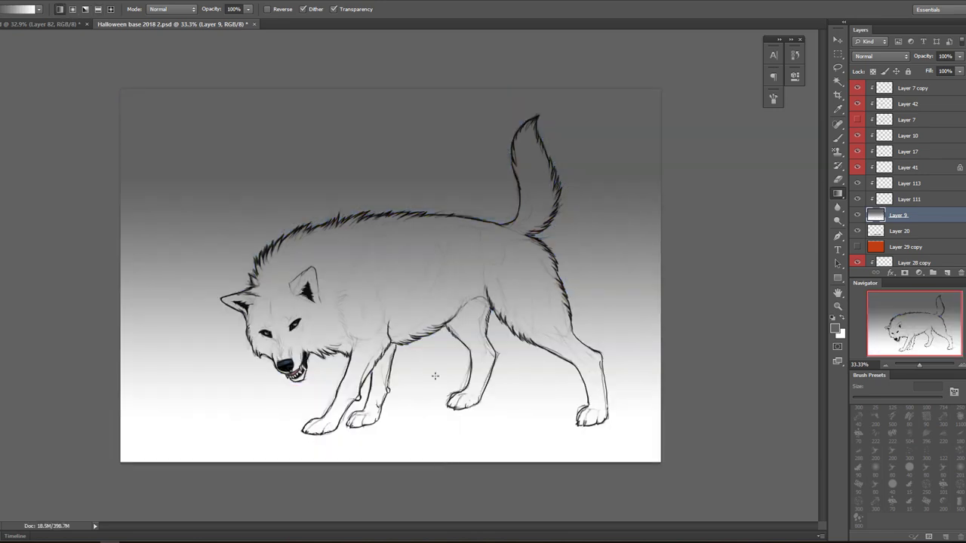
key(ctrl+z)
click(916, 200)
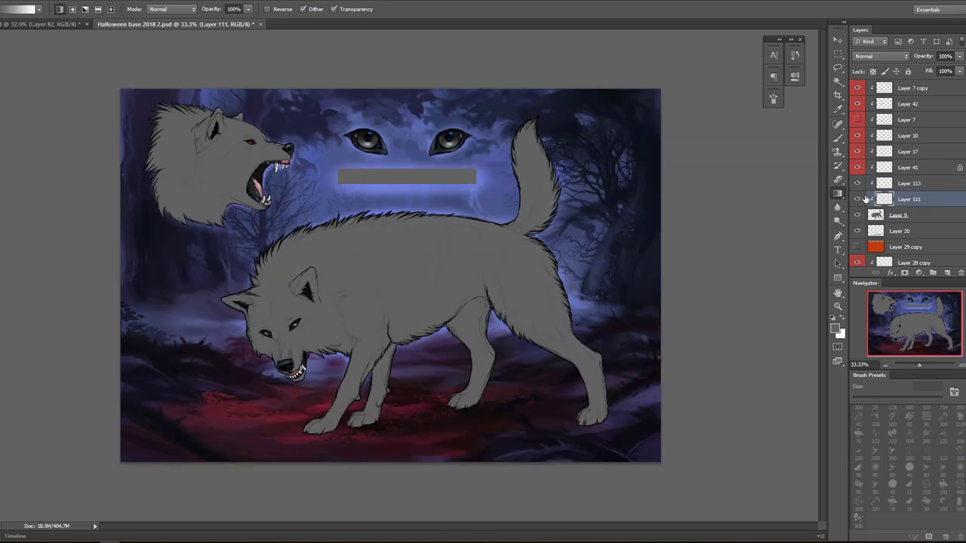
drag(392, 436, 448, 310)
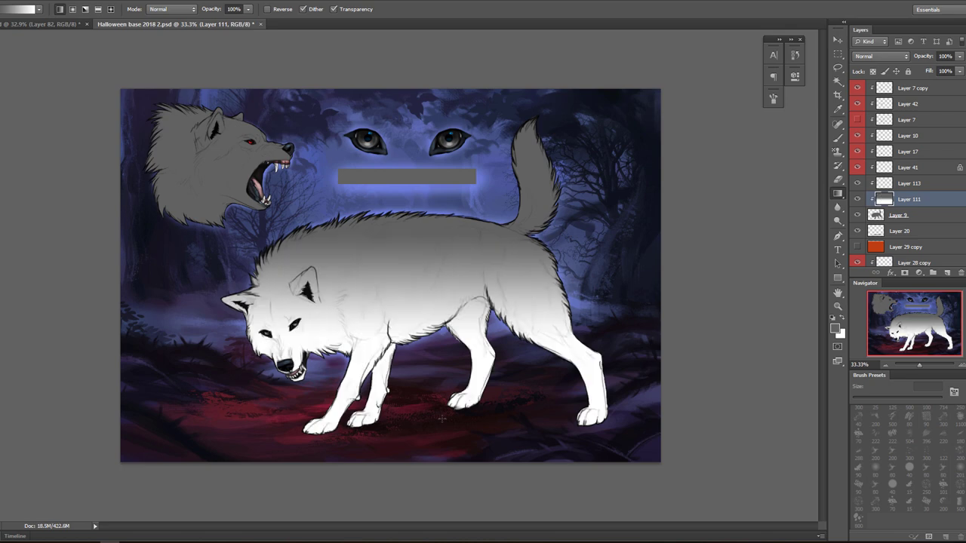
drag(416, 98, 417, 391)
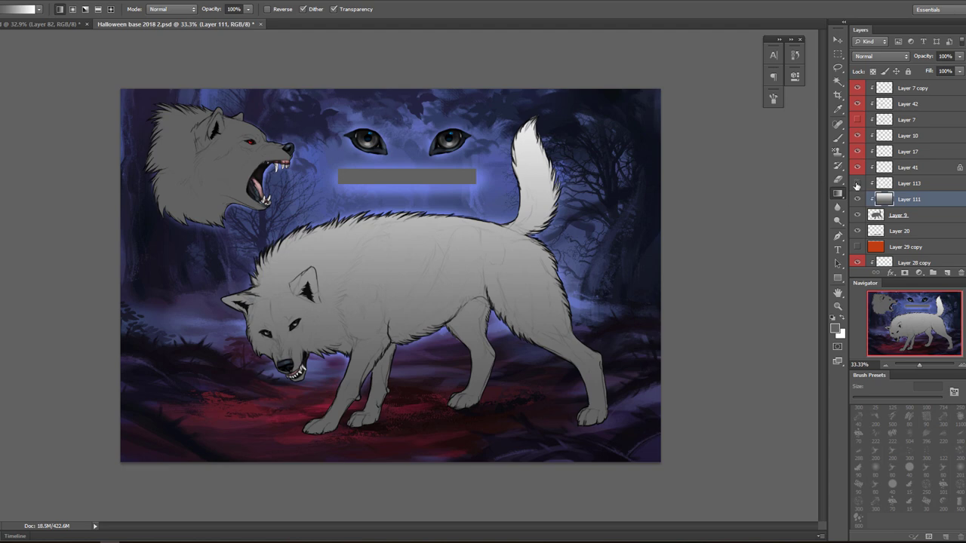
Fill clipped Layer 113 with a very dark blue-grey using the Paint Bucket
click(909, 184)
right_click(838, 193)
click(879, 208)
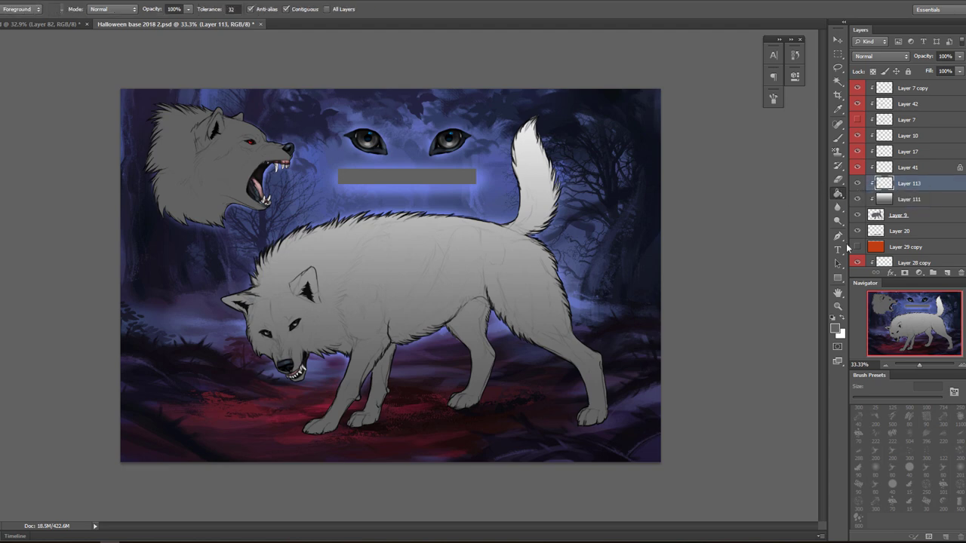
click(834, 327)
click(754, 299)
click(626, 357)
click(857, 238)
click(644, 241)
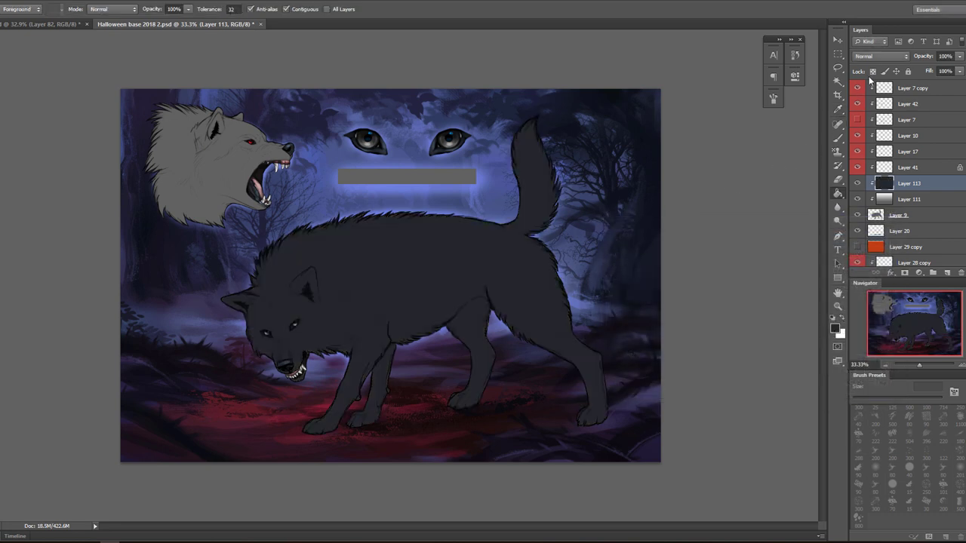
Set Layer 113 to Multiply blending at 49% opacity
click(893, 57)
click(888, 109)
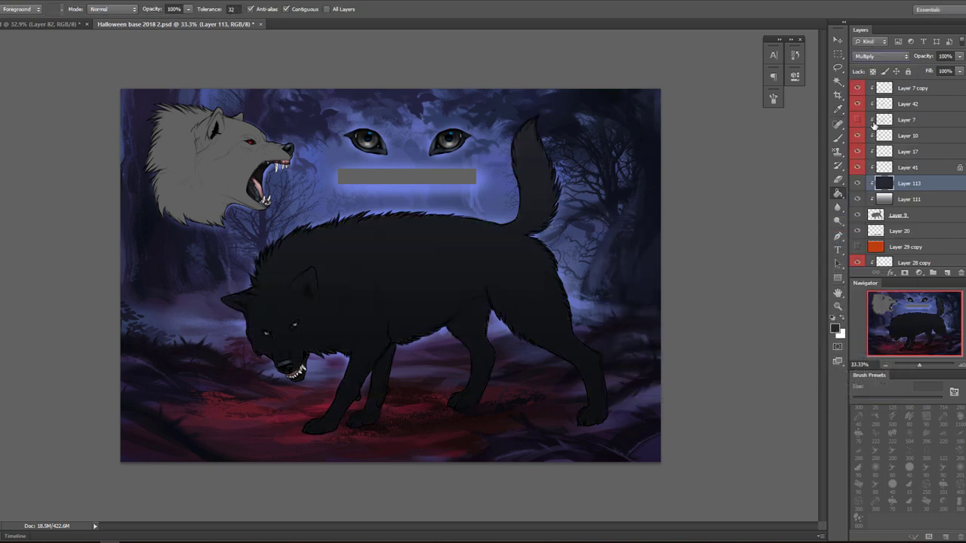
click(957, 57)
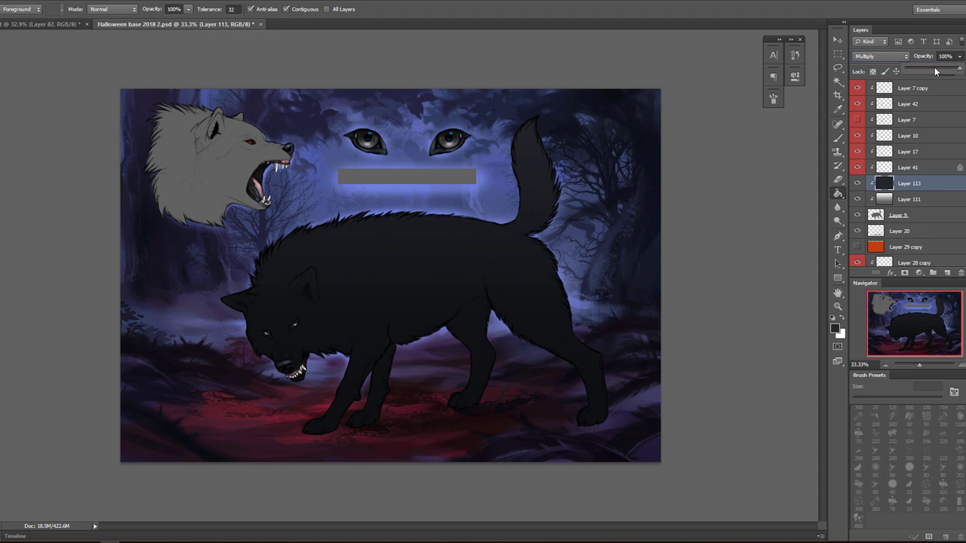
click(933, 71)
Erase the Layer 113 shadow along the wolf's neck and upper back with a 250 px soft eraser
key(e)
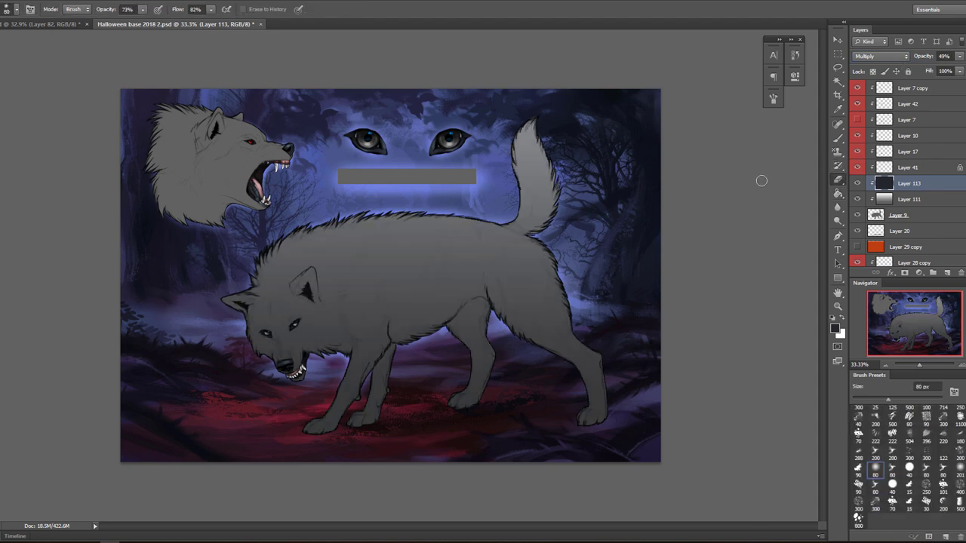
key(bracketright)
key(bracketright)
key(bracketright)
key(bracketright)
key(bracketright)
key(bracketright)
mouse_move(270, 249)
mouse_down()
mouse_move(273, 279)
mouse_move(314, 230)
mouse_move(351, 217)
mouse_move(320, 265)
mouse_move(325, 288)
mouse_move(392, 218)
mouse_up()
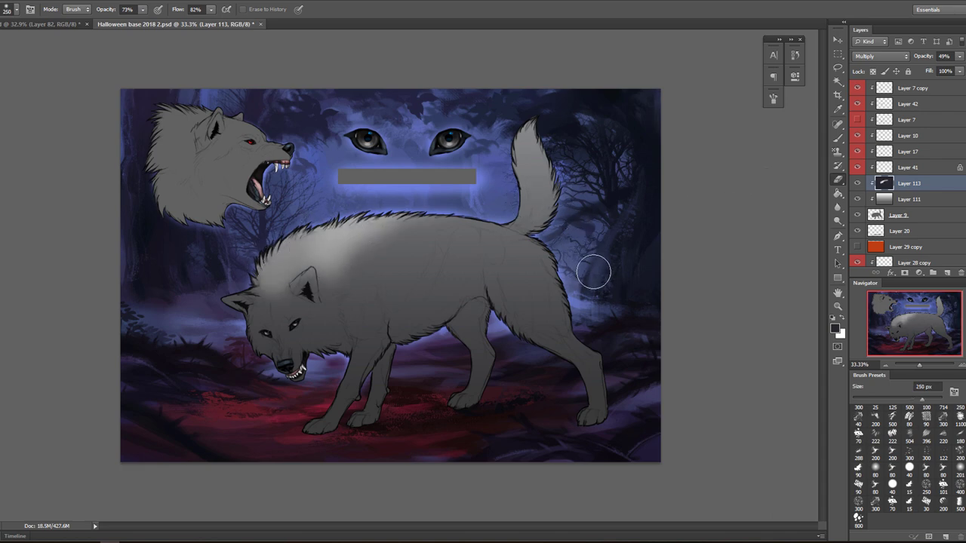
Erase soft light areas over the shoulder and ribcage with a 200 px eraser, undoing strokes that do not fit
key(bracketleft)
key(bracketleft)
drag(356, 274, 370, 320)
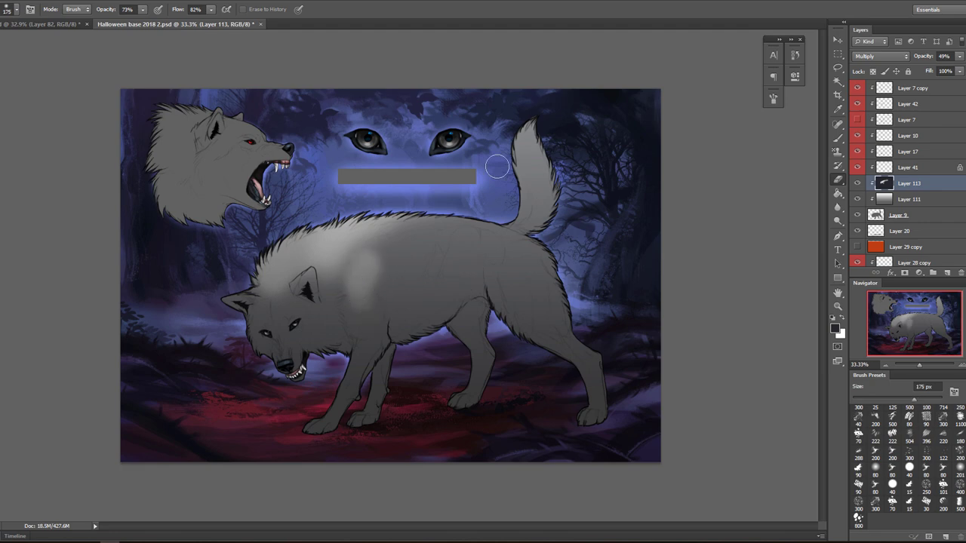
key(bracketright)
key(ctrl+z)
drag(354, 301, 360, 284)
mouse_move(418, 244)
mouse_down()
mouse_move(405, 285)
mouse_move(392, 280)
mouse_move(405, 276)
mouse_move(407, 249)
mouse_move(446, 240)
mouse_up()
mouse_move(355, 241)
mouse_down()
mouse_move(478, 222)
mouse_move(471, 245)
mouse_move(402, 291)
mouse_up()
mouse_move(469, 240)
mouse_down()
mouse_move(422, 299)
mouse_move(441, 291)
mouse_move(389, 263)
mouse_up()
key(ctrl+z)
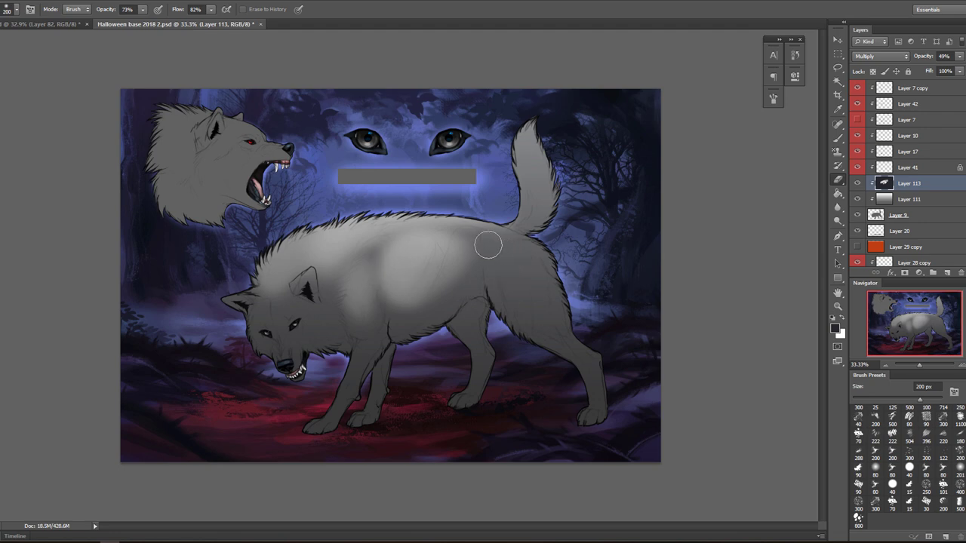
Erase the shadow over the haunch, and lighten the head with a smaller 150 px eraser
mouse_move(522, 252)
mouse_down()
mouse_move(508, 267)
mouse_move(510, 294)
mouse_move(550, 326)
mouse_up()
key([)
key(bracketleft)
key(bracketleft)
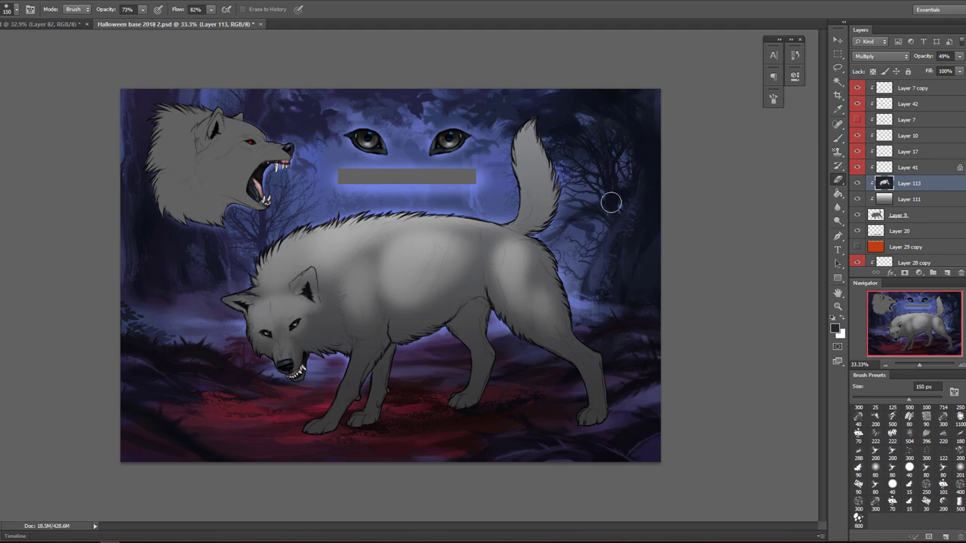
Erase the shadow along the raised tail with a 250 px soft eraser
key(bracketright)
key(bracketright)
key(bracketright)
key(bracketright)
mouse_move(528, 203)
mouse_down()
mouse_move(496, 190)
mouse_move(503, 176)
mouse_up()
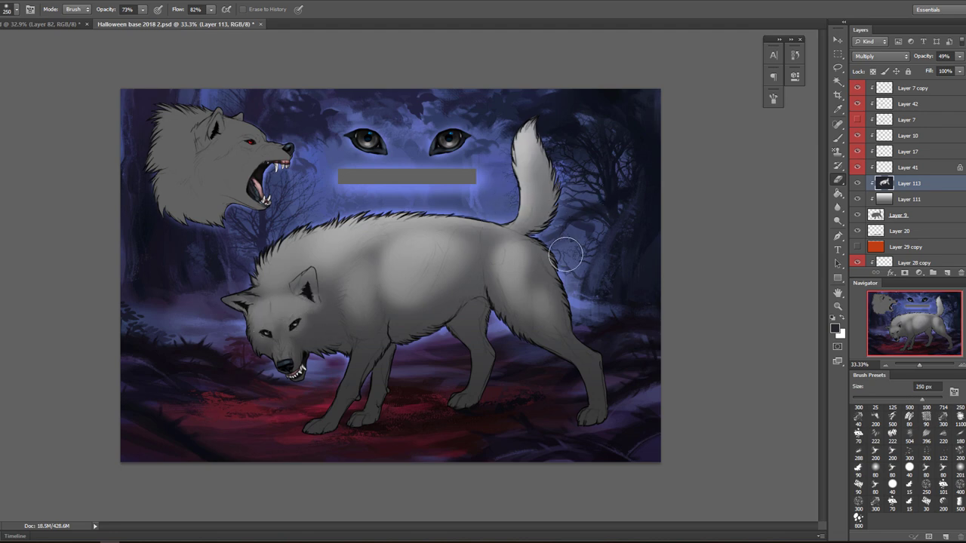
Lighten the flank fold just in front of the hind leg with an 80 to 100 px eraser
key(bracketleft)
key(bracketleft)
key(bracketleft)
key(bracketleft)
key(bracketleft)
key(bracketleft)
key(bracketleft)
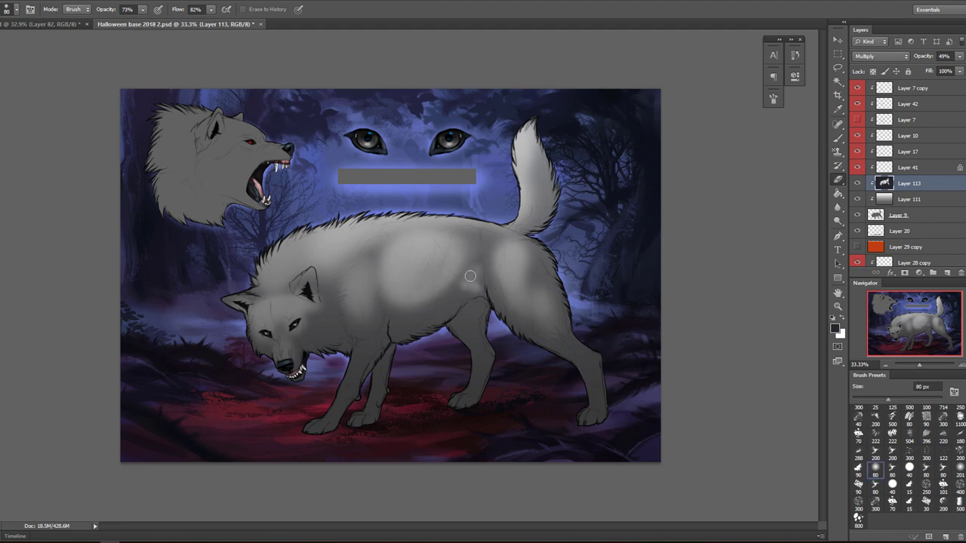
key(bracketright)
key(bracketright)
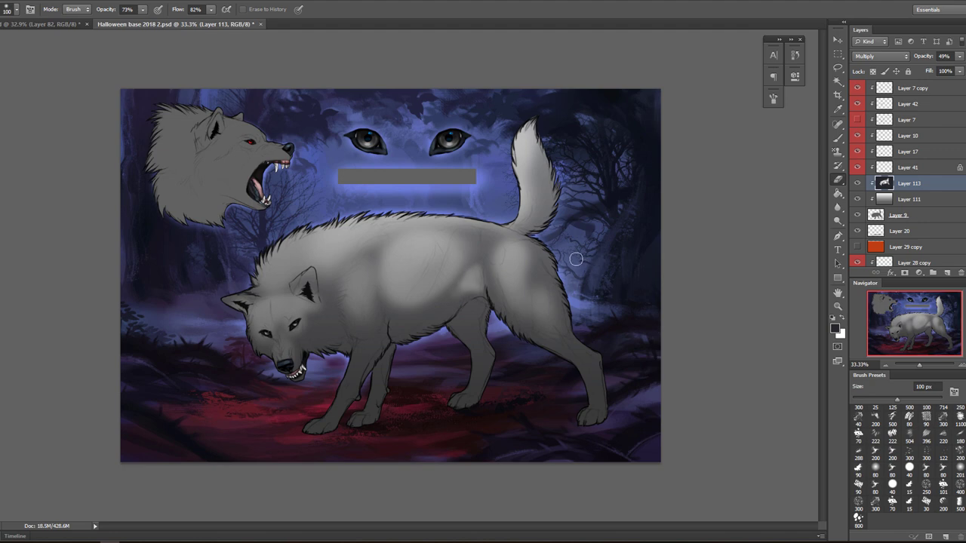
Touch up the flank shadow with a 200 px brush, and erase the upper near foreleg's shadow at 100 px
click(837, 139)
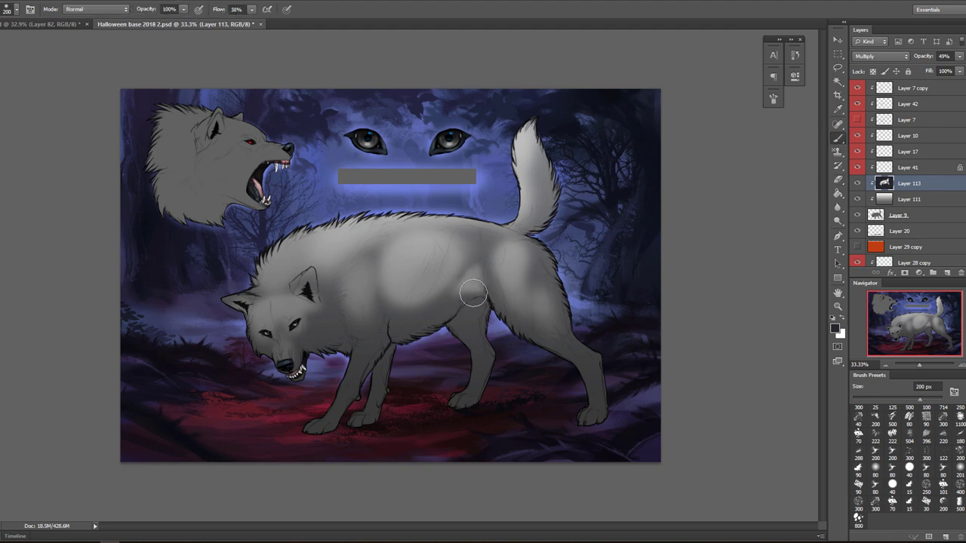
click(839, 177)
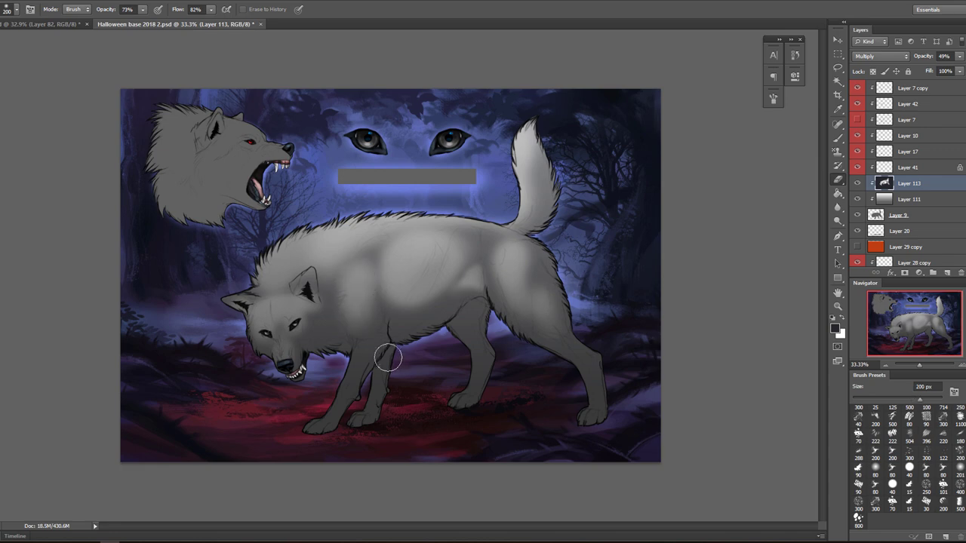
key(bracketleft)
key(bracketleft)
key(bracketleft)
key(bracketleft)
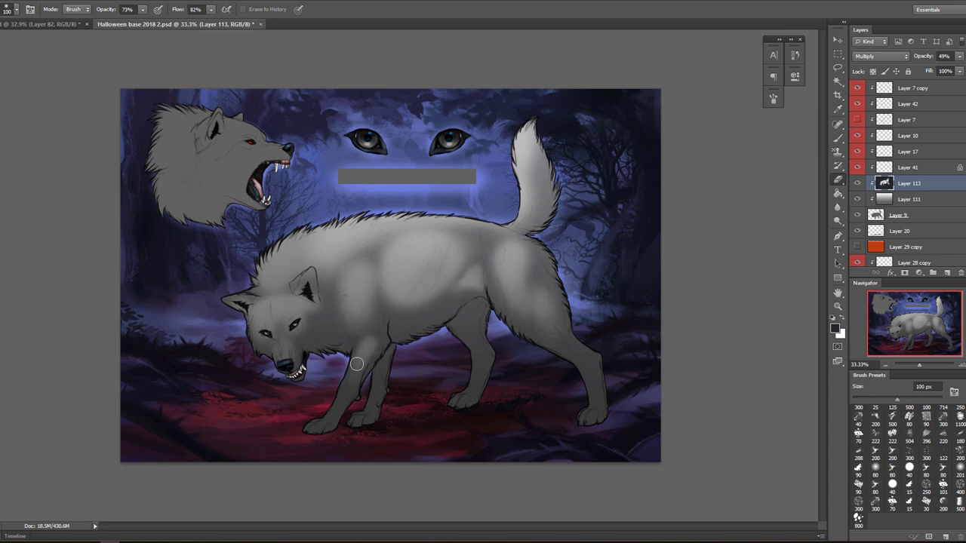
Lighten the front legs and the far hind leg, varying the soft eraser's size up to 125 px
key(bracketleft)
key(bracketleft)
key(bracketleft)
key(bracketleft)
key(bracketleft)
key(bracketright)
key(bracketright)
key(bracketright)
key(bracketright)
key(bracketleft)
key(bracketright)
key(bracketright)
key(bracketright)
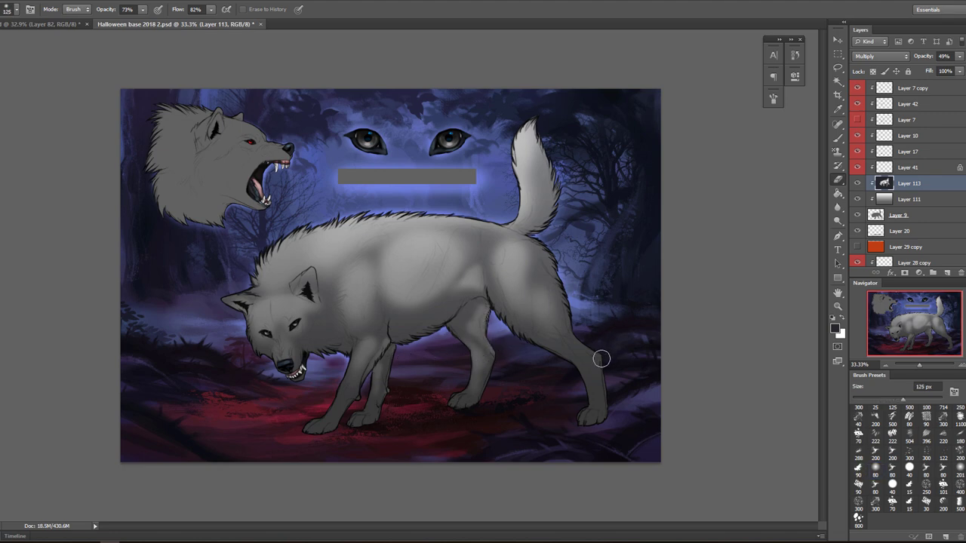
Erase the shadow down the near hind leg's hock and lower leg at 90 to 100 px
key(bracketleft)
key(bracketleft)
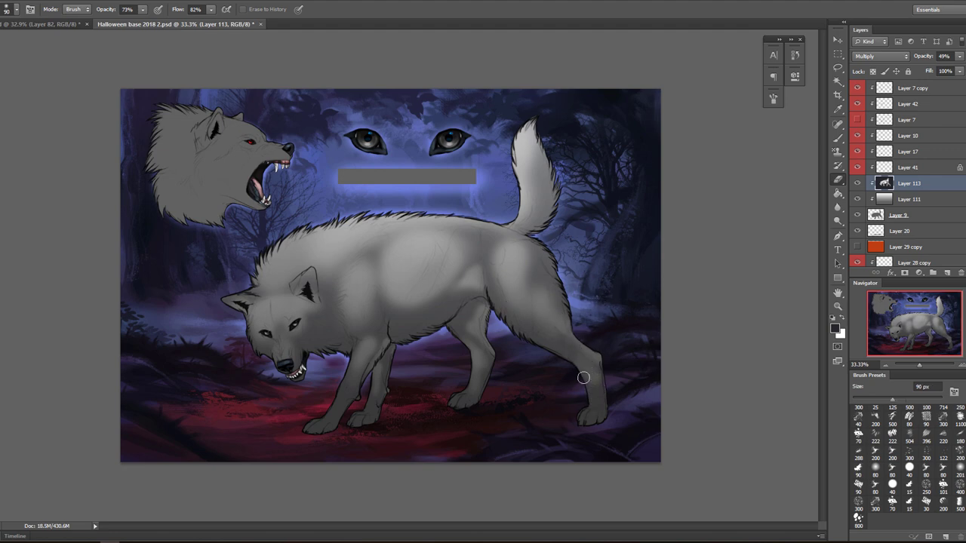
key(bracketright)
key(bracketright)
key(bracketleft)
key(bracketright)
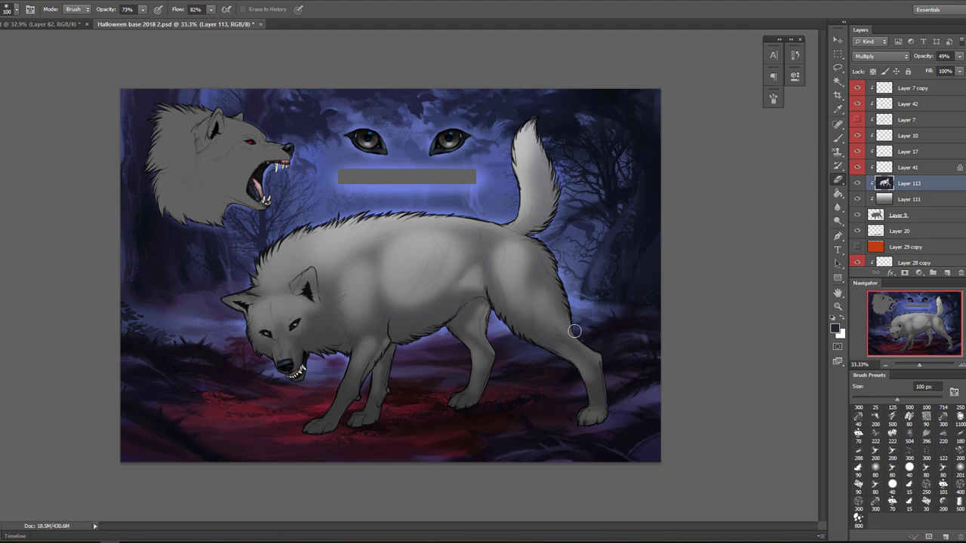
key(bracketleft)
Rework the near thigh's shadow with a 50 px brush and a 90 px eraser, stepping back the last strokes
key(b)
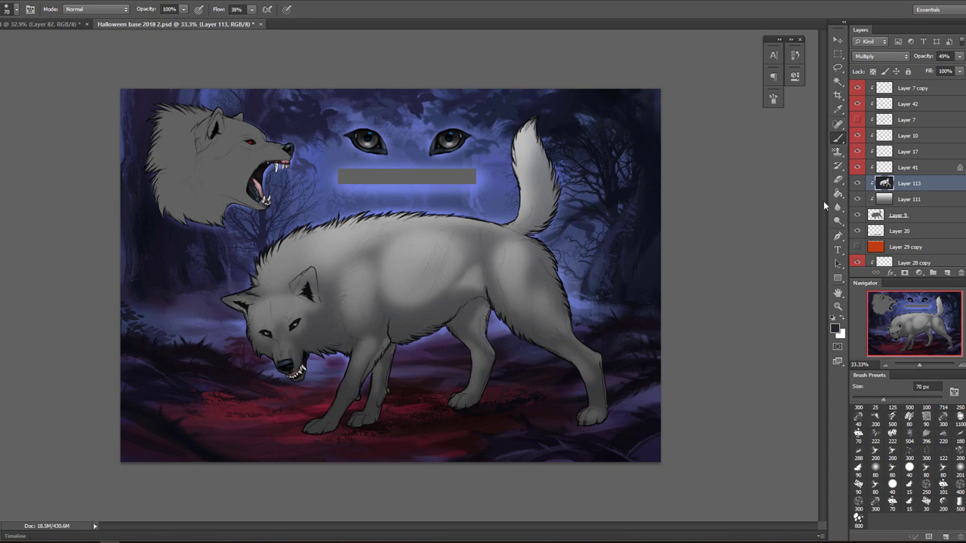
click(838, 180)
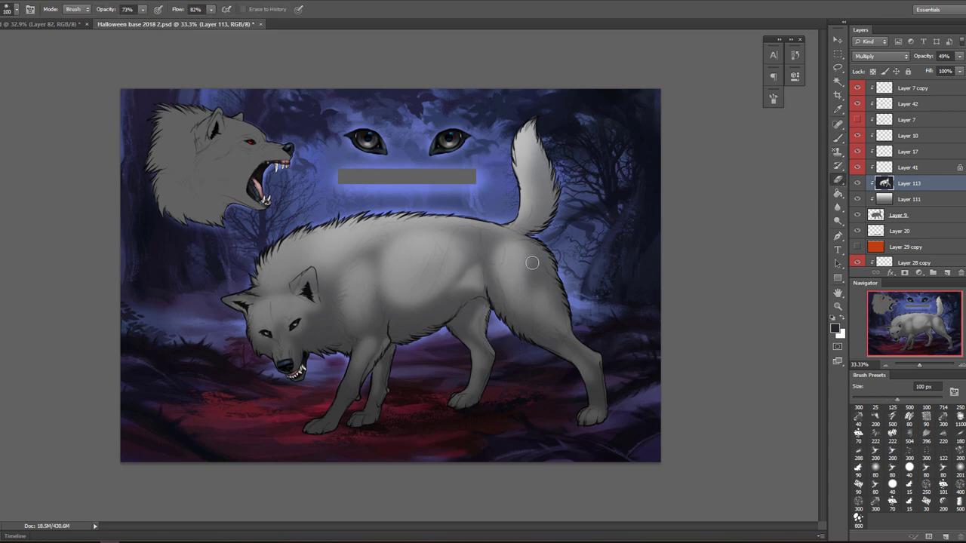
click(837, 138)
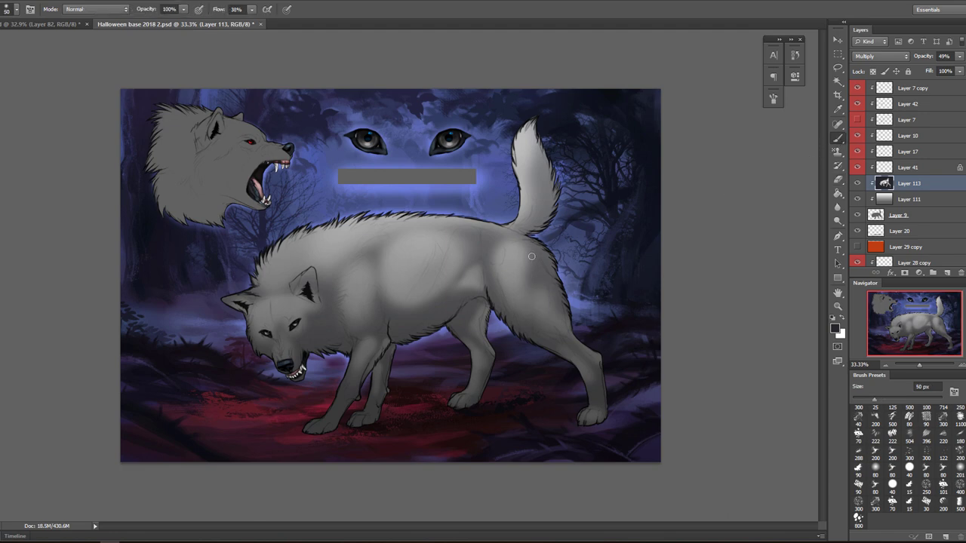
mouse_move(528, 312)
mouse_down()
mouse_move(527, 255)
mouse_move(530, 292)
mouse_up()
drag(529, 279, 529, 247)
click(838, 183)
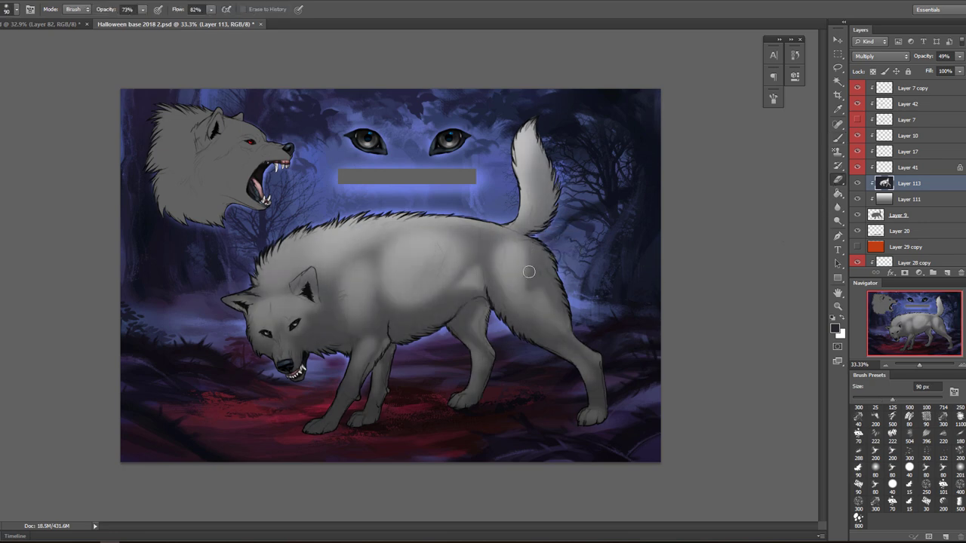
drag(543, 281, 545, 301)
key(ctrl+alt+z)
key(ctrl+alt+z)
key(ctrl+alt+z)
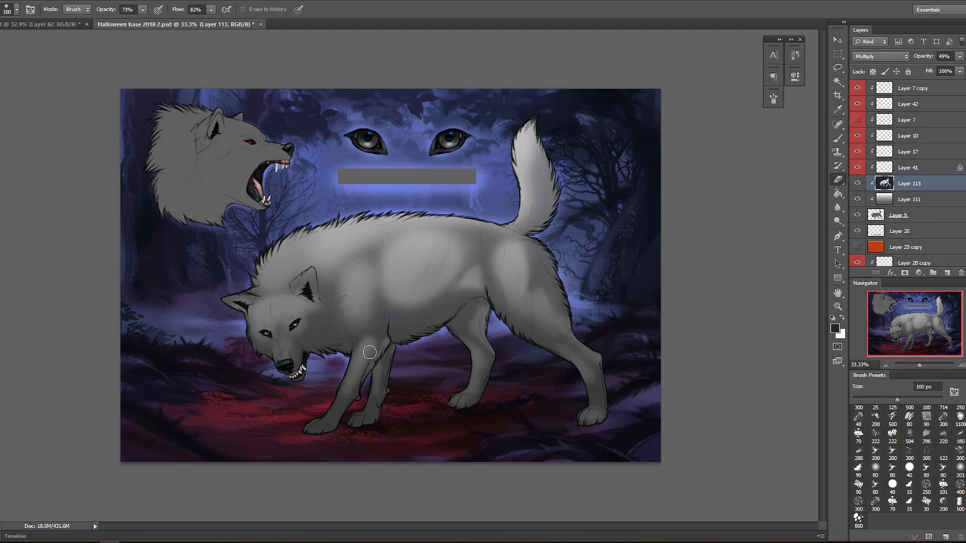
Lighten the shading over the shoulder and neck with the soft eraser at 90 to 100 px
key(bracketright)
key(bracketright)
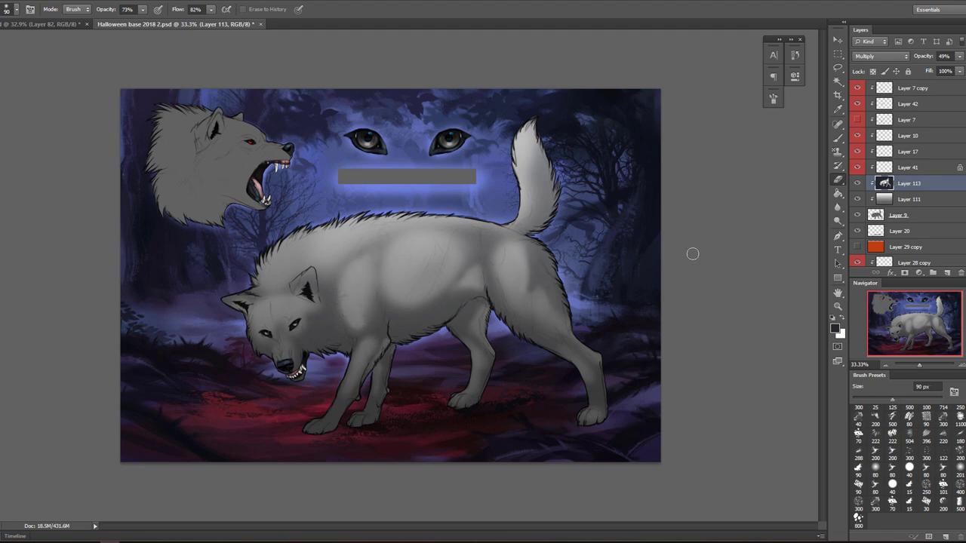
key(bracketright)
key(bracketright)
key(bracketleft)
key(bracketleft)
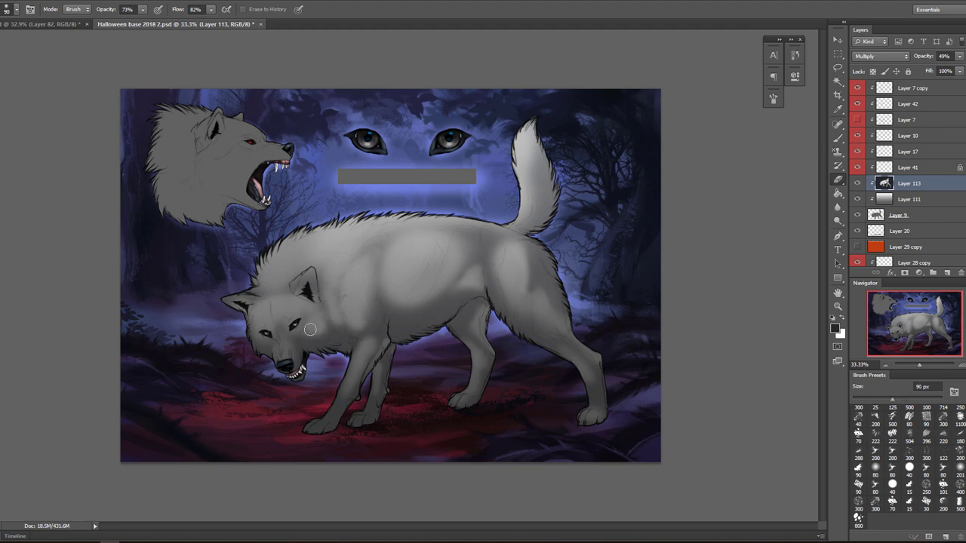
Darken the area behind the cheek with a 70 px brush, and erase shadow on the front paws at 90 px
click(838, 138)
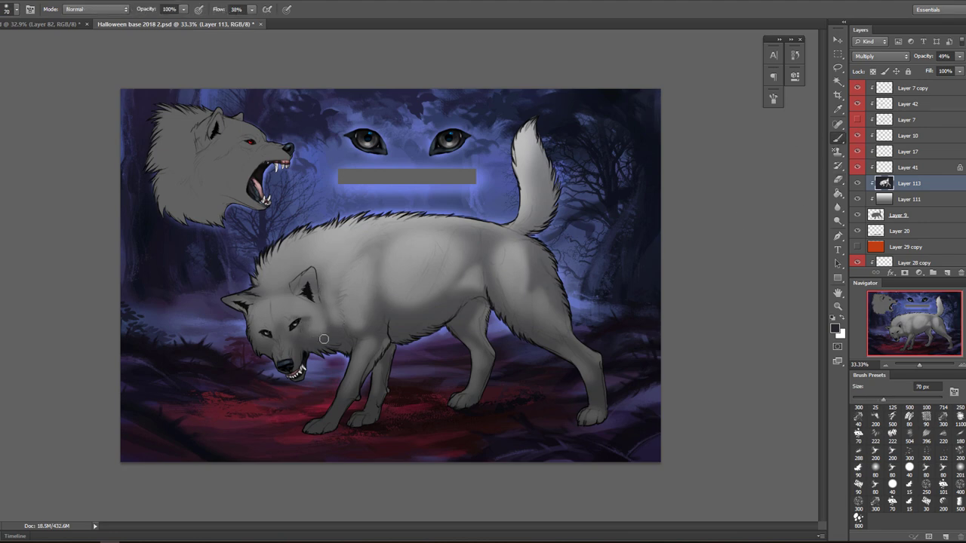
key(bracketleft)
click(837, 180)
drag(312, 422, 359, 413)
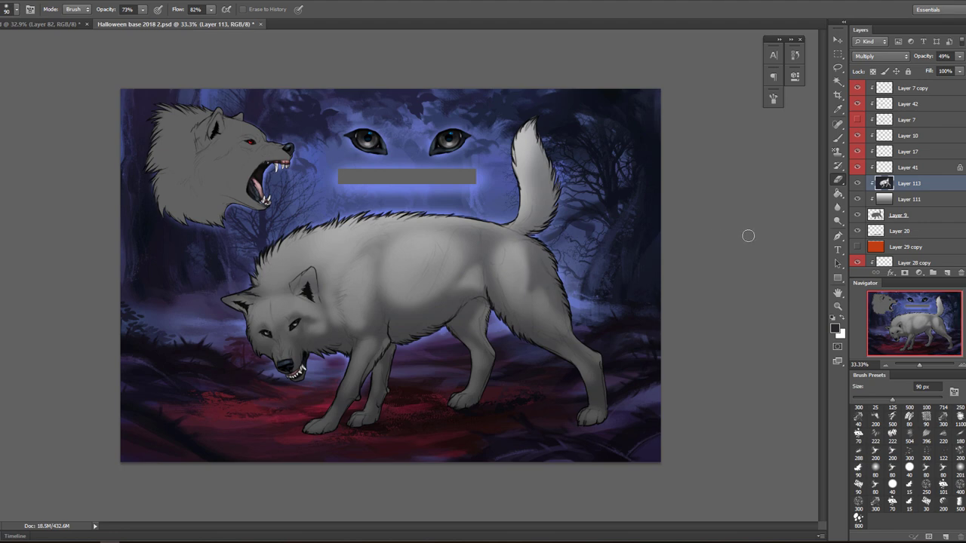
Add a new clipped layer above the wolf's shadow layer, set to Multiply at 30% opacity
click(948, 272)
click(882, 55)
click(868, 107)
key(b)
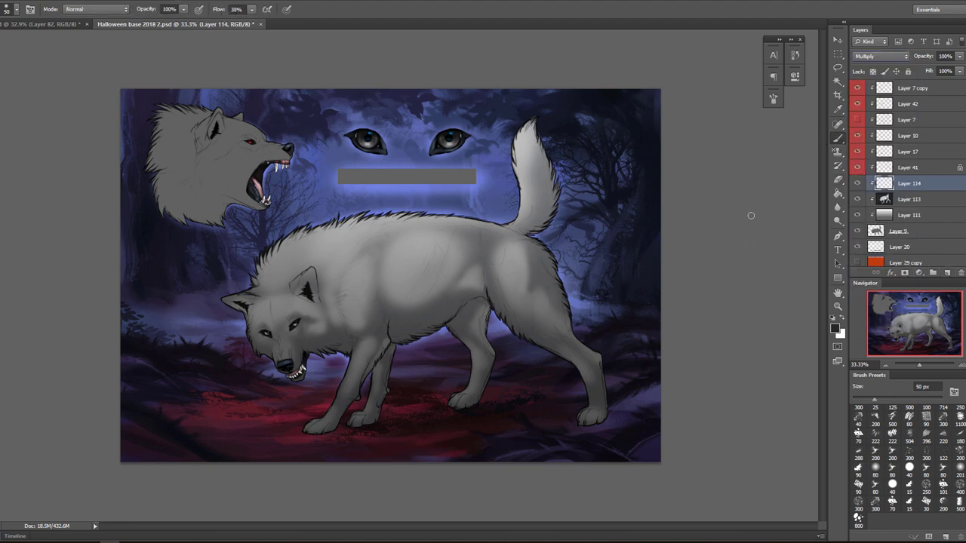
key(3)
Deepen the shadow around the rear flank and the fold before the near thigh with an 80 px brush
key(bracketright)
key(bracketright)
key(bracketleft)
key(bracketleft)
key(bracketright)
key(bracketright)
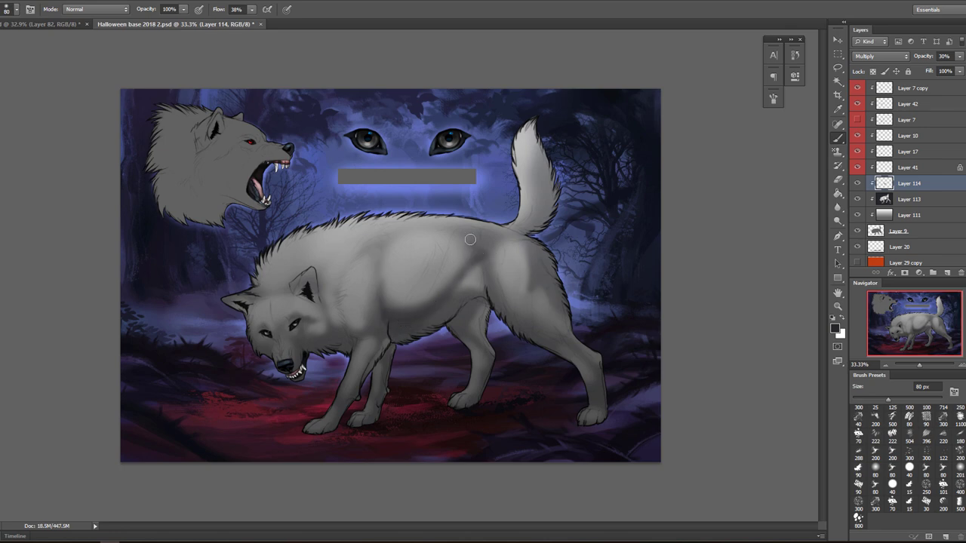
drag(453, 276, 497, 243)
drag(488, 292, 495, 244)
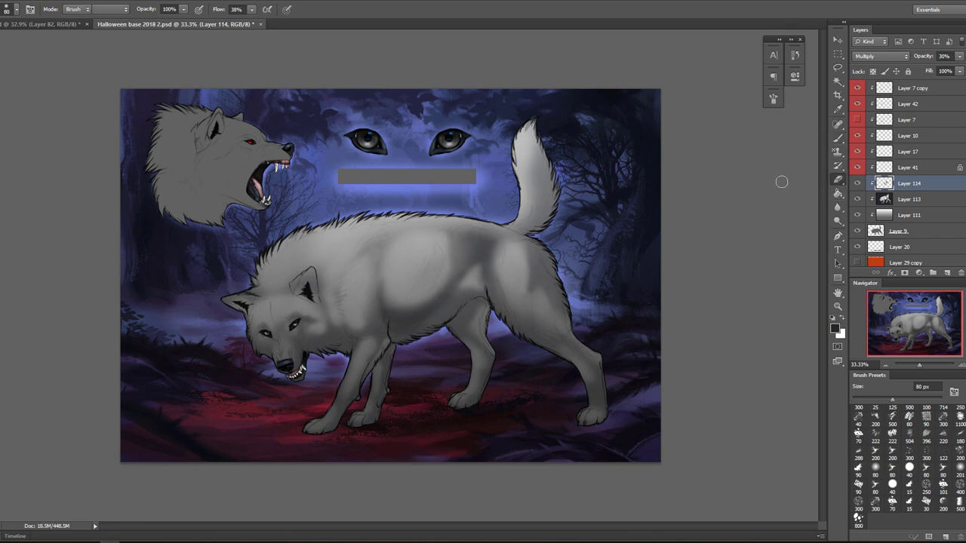
Shade the near thigh and the far hind leg with the soft brush, varying its size from 60 to 90 px
key(e)
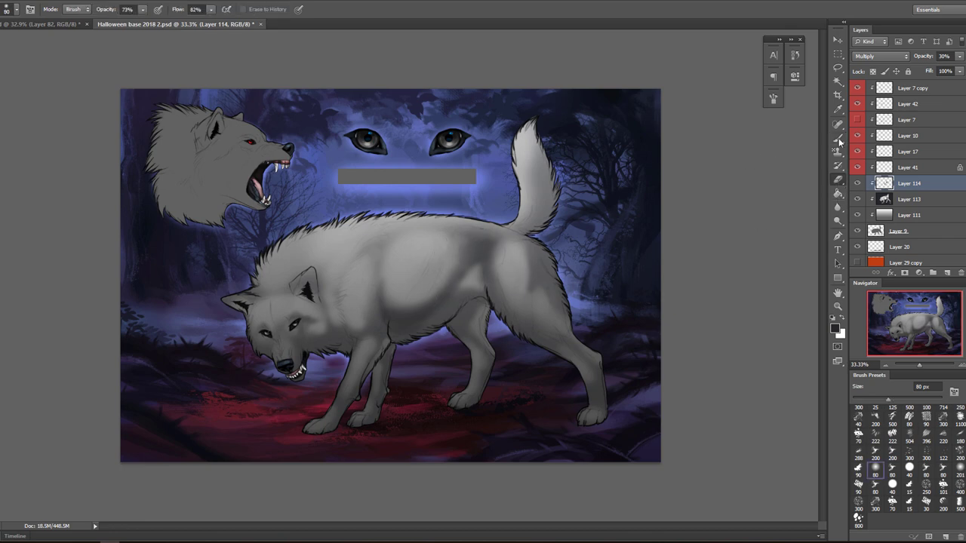
key(b)
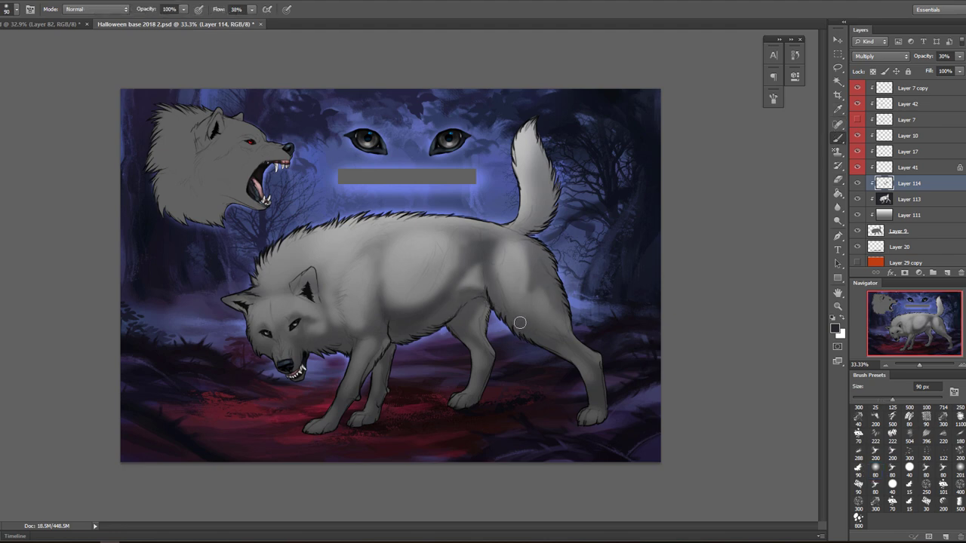
key(bracketright)
key(bracketright)
key(bracketright)
key(bracketleft)
key(bracketleft)
key(bracketleft)
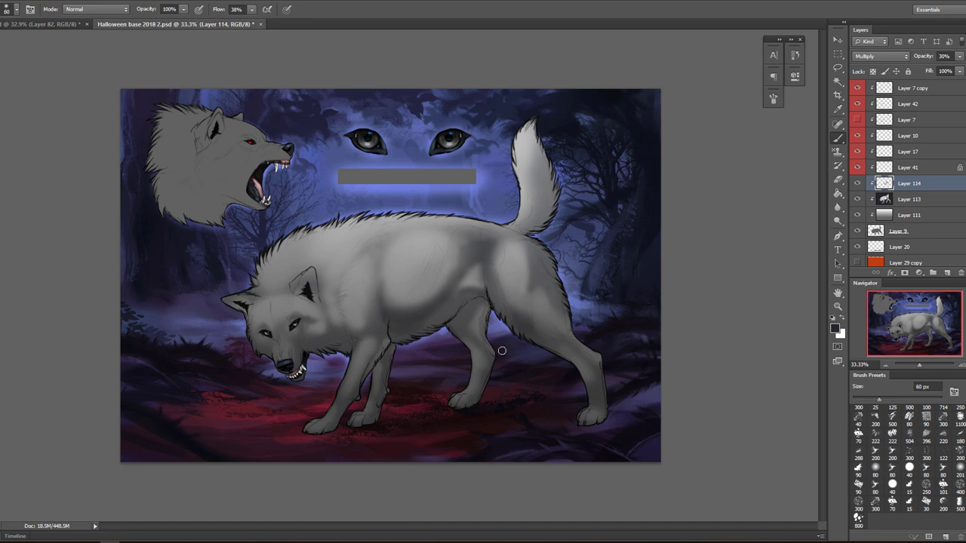
Set the brush flow to 83%, paint fur shadows along the neck and shoulder at 50 to 70 px, and compare with the layer hidden
drag(250, 10, 282, 32)
key(bracketright)
key(bracketleft)
key(bracketleft)
key(bracketleft)
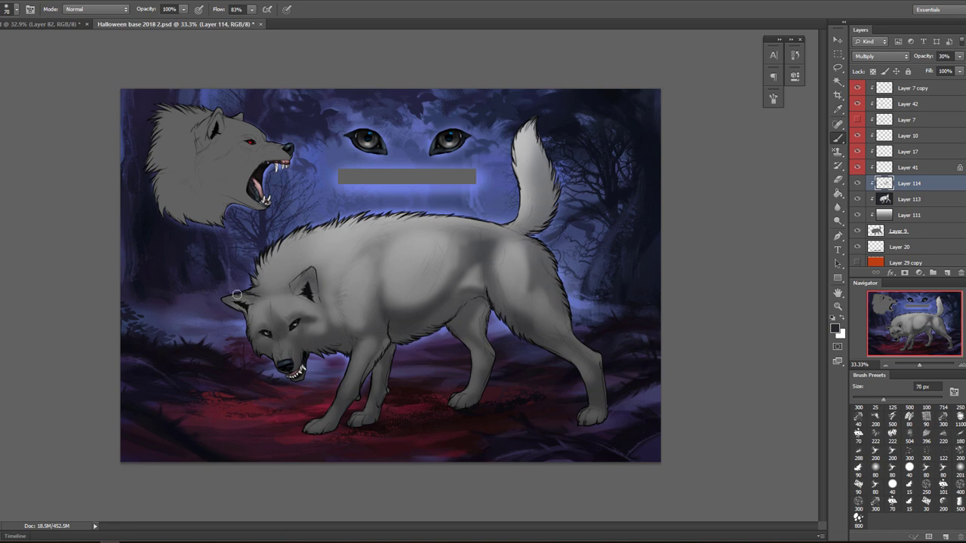
key(bracketright)
key(bracketleft)
drag(341, 293, 348, 275)
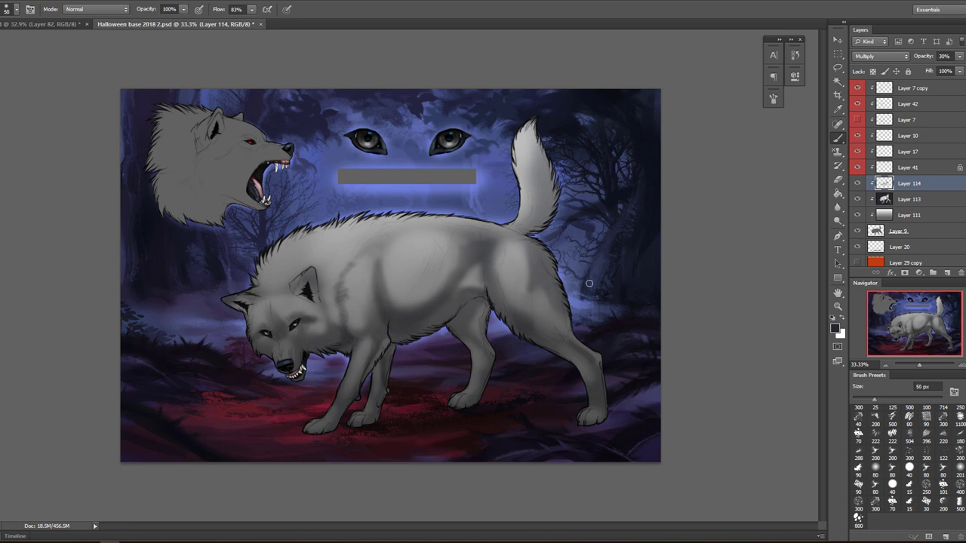
click(857, 183)
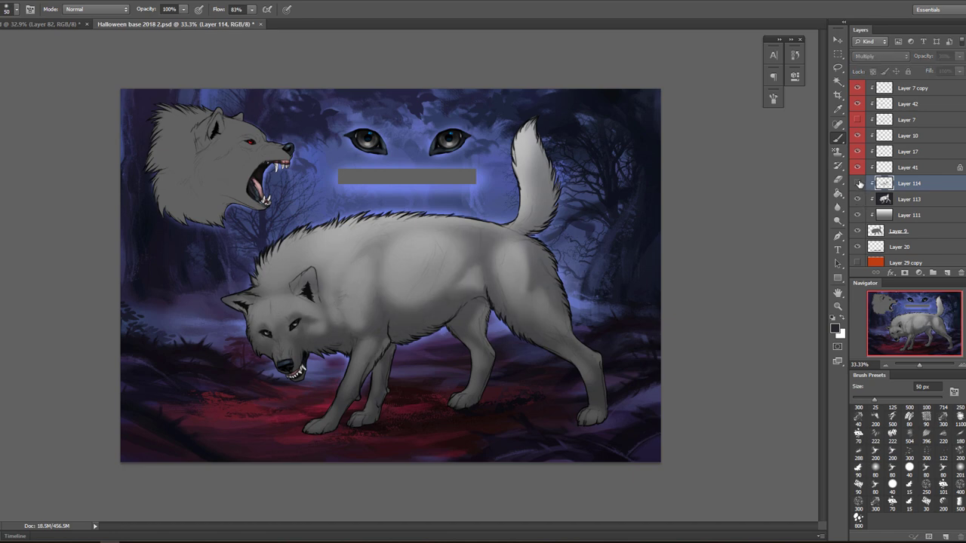
click(857, 183)
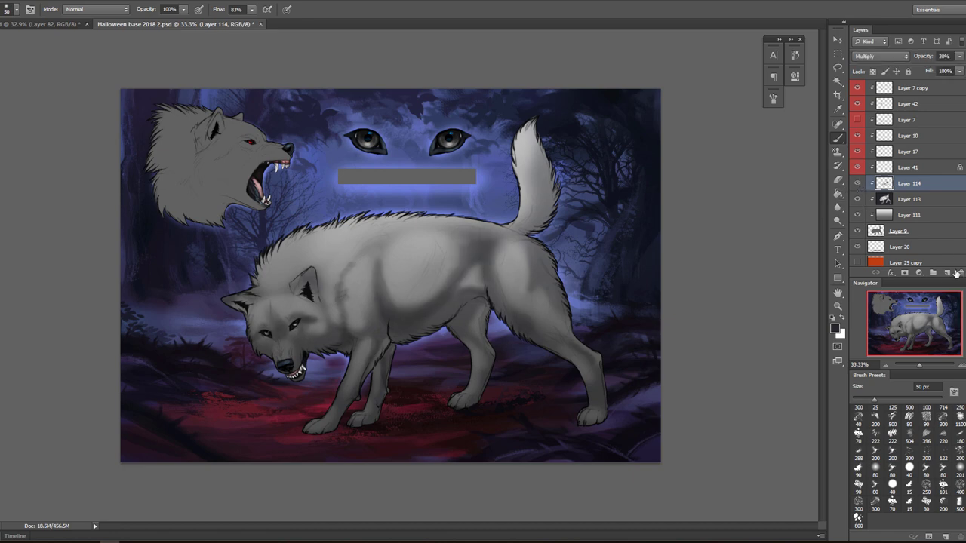
Add a new clipped layer set to Overlay at 46% opacity, with white as the painting colour
click(948, 272)
click(882, 56)
click(879, 196)
key(x)
drag(957, 58, 930, 70)
Paint white highlights along the mane, shoulder and ribs with a 125 to 175 px brush
key(bracketright)
key(bracketright)
key(bracketright)
key(bracketright)
key(bracketright)
key(bracketright)
key(bracketright)
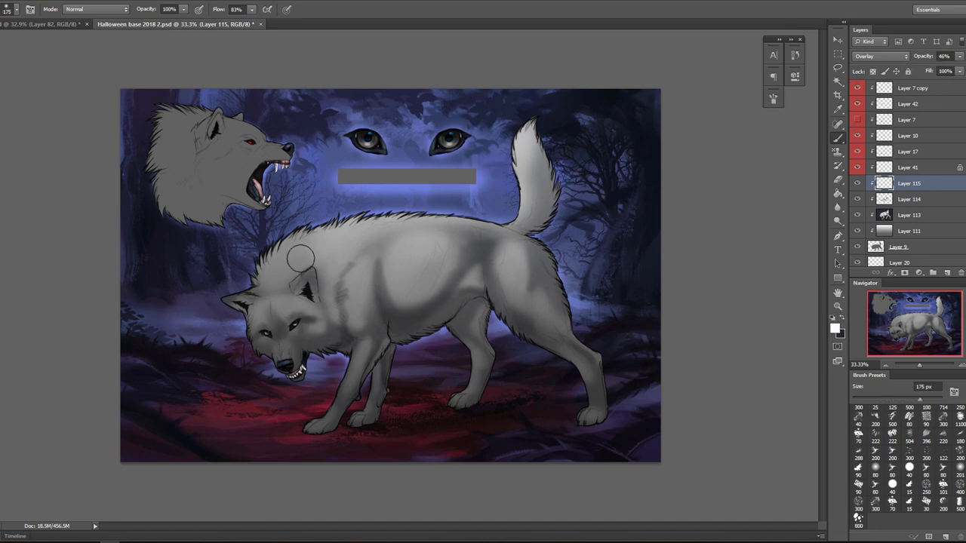
drag(276, 255, 338, 226)
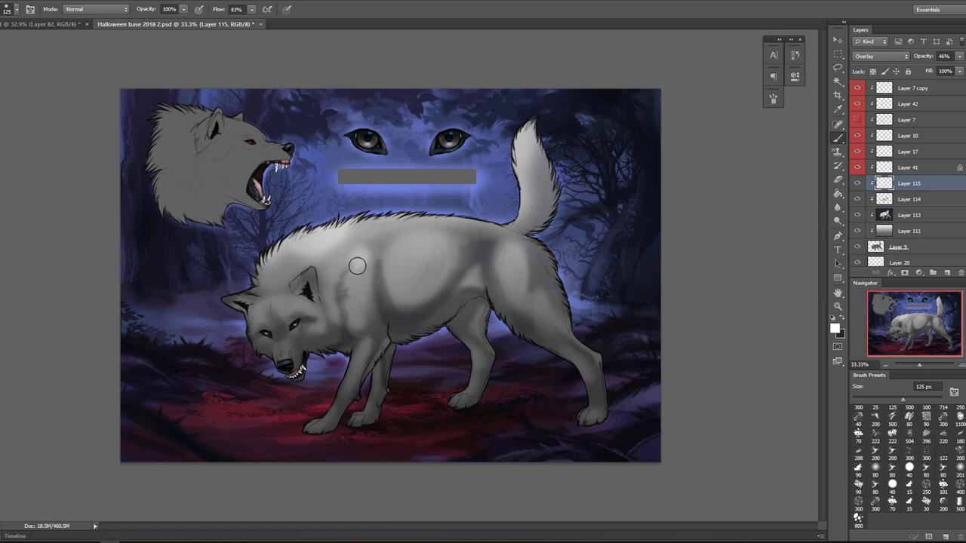
key(bracketleft)
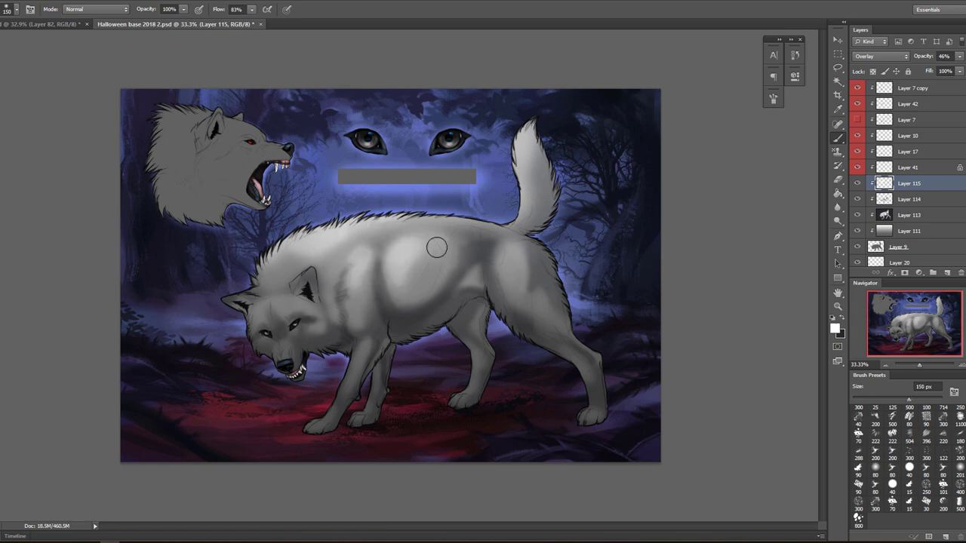
key(bracketleft)
Highlight the near thigh from the hip down to the knee, reducing the brush to 70 px
mouse_move(507, 254)
mouse_down()
mouse_move(507, 273)
mouse_move(535, 297)
mouse_up()
key(bracketleft)
key(bracketleft)
key(bracketleft)
key(bracketleft)
key(bracketleft)
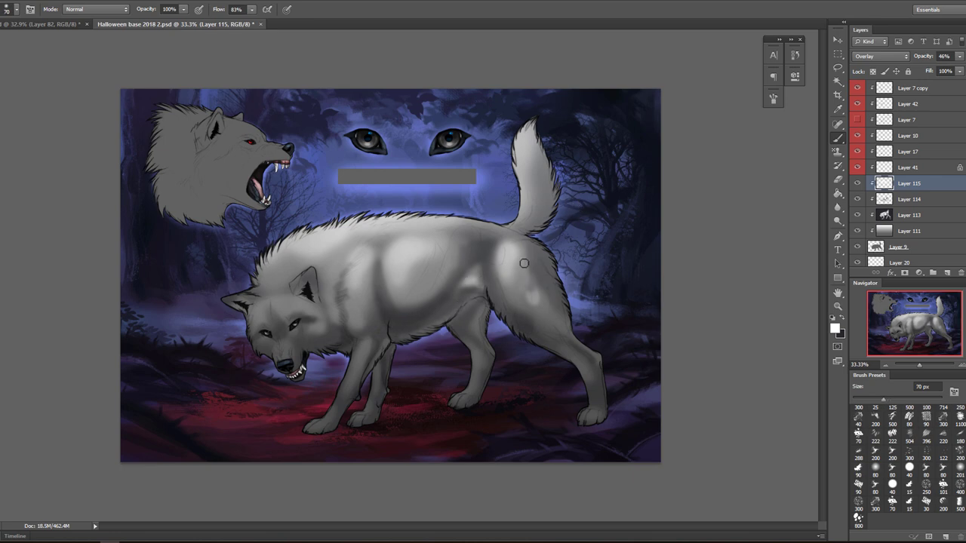
Brush a highlight down the length of the raised tail with an enlarged soft brush
key(bracketright)
key(bracketright)
key(bracketright)
key(bracketright)
drag(522, 138, 532, 209)
Highlight the near foreleg with a 70 px brush, and brighten the face
key(bracketleft)
key(bracketleft)
key(bracketleft)
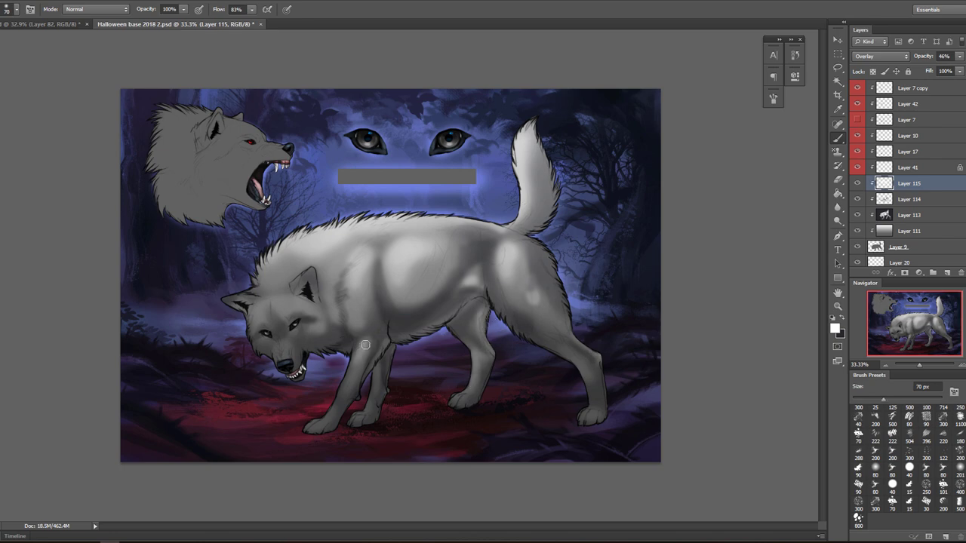
drag(363, 349, 341, 395)
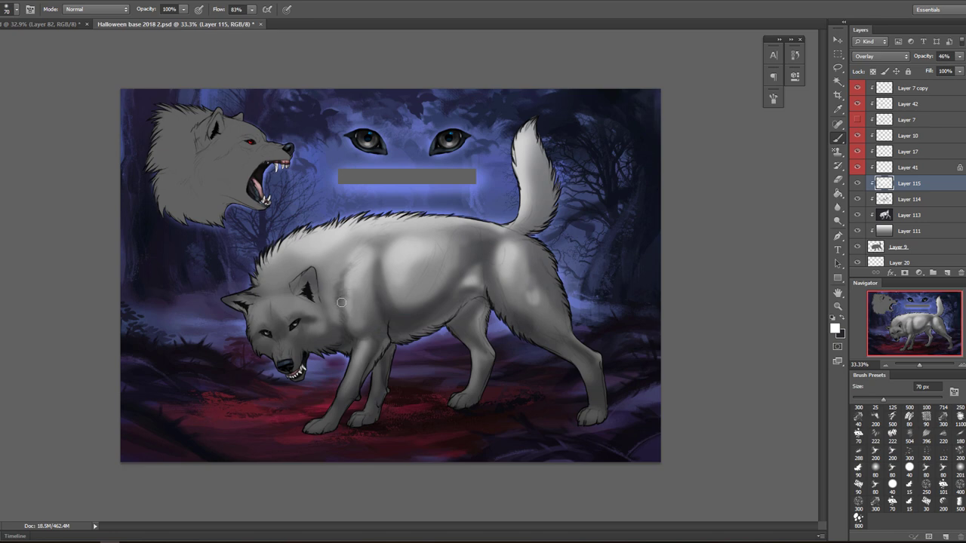
key(bracketright)
key(bracketright)
key(bracketleft)
key(bracketleft)
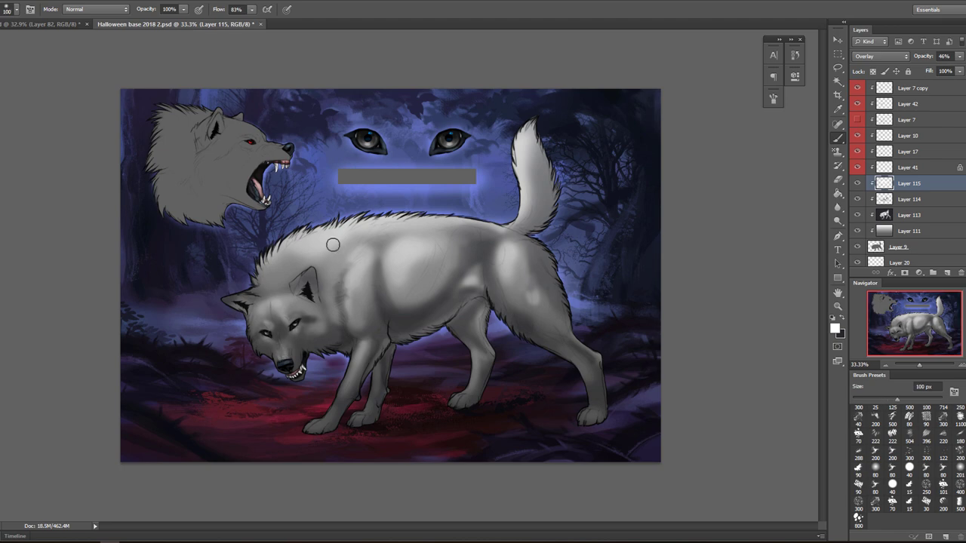
Touch up highlights on the neck and paws, varying the brush down to 70 px, and compare with the highlight layer hidden
key(bracketright)
key(bracketright)
key(bracketright)
key(bracketright)
key(bracketright)
key(bracketright)
key(bracketright)
key(bracketleft)
key(bracketleft)
key(bracketleft)
key(bracketleft)
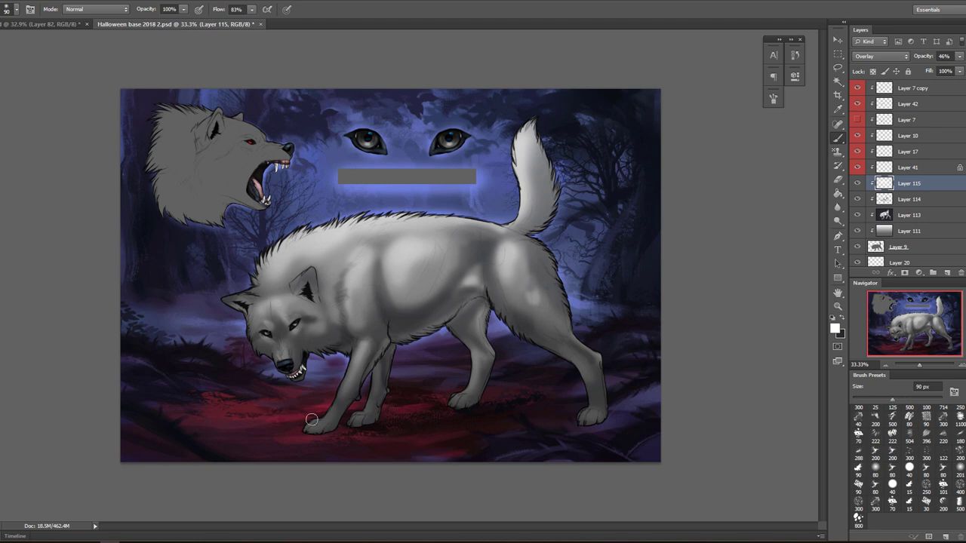
key(bracketleft)
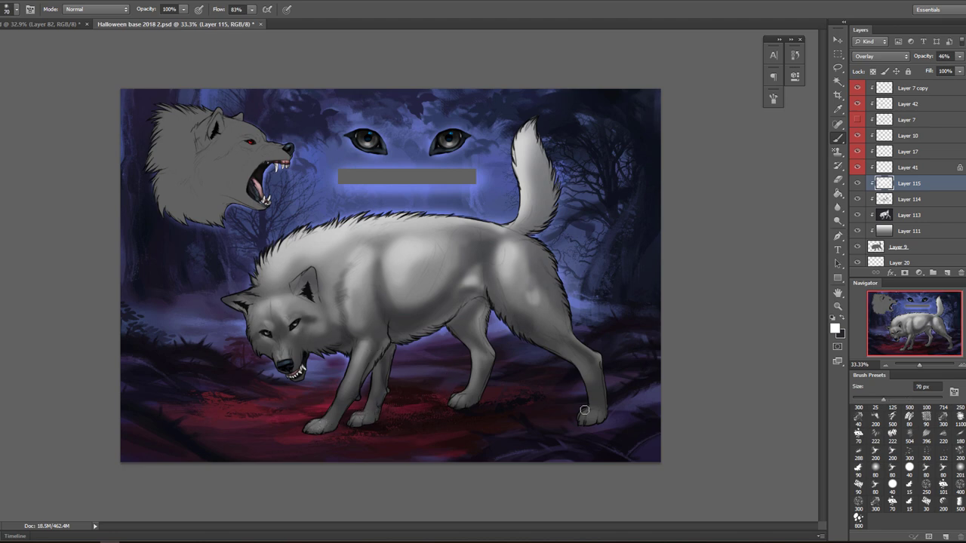
click(856, 183)
click(857, 184)
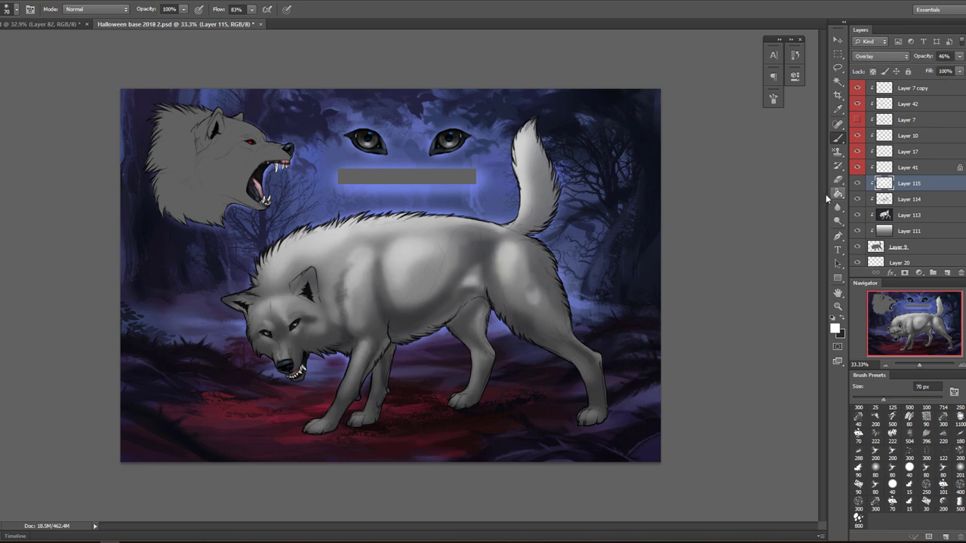
Add a second clipped highlight layer set to Overlay at 31% opacity
click(947, 273)
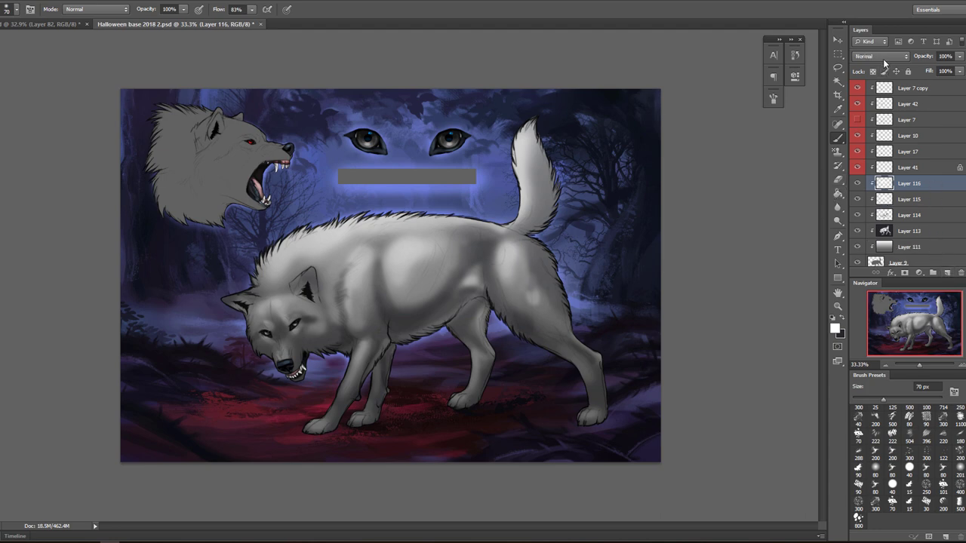
click(885, 56)
click(879, 195)
click(960, 57)
click(923, 69)
Try smaller highlight strokes over the ribs, and undo them
key(bracketleft)
key(bracketleft)
mouse_move(417, 295)
mouse_down()
mouse_move(456, 272)
mouse_move(396, 284)
mouse_move(431, 308)
mouse_up()
key(ctrl+z)
key(ctrl+z)
drag(450, 243, 440, 290)
key(ctrl+z)
Add finer highlights to the head, shoulder and near hind leg at 50 to 60 px, undoing the last stroke
key(bracketleft)
key(bracketleft)
key(bracketleft)
key(bracketright)
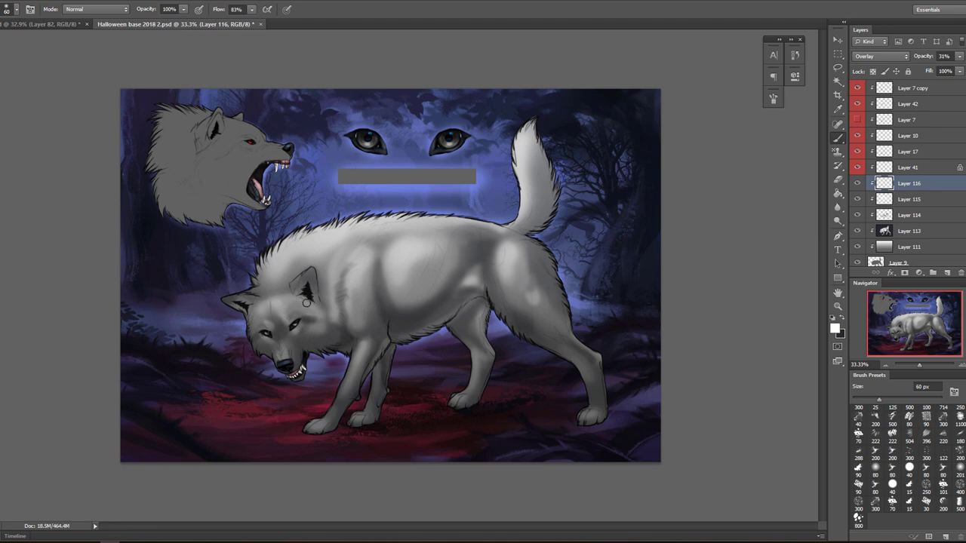
key(bracketright)
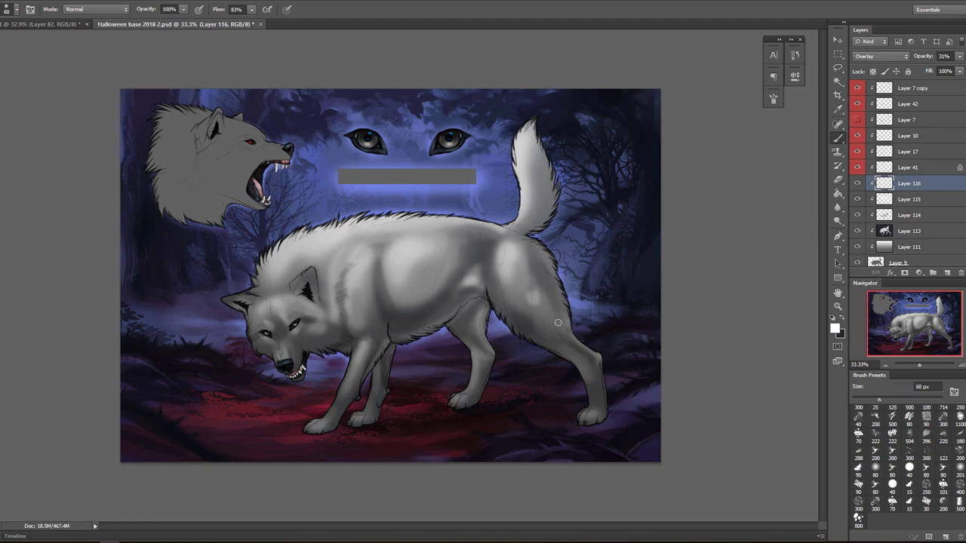
key(bracketright)
key(bracketright)
key(ctrl+z)
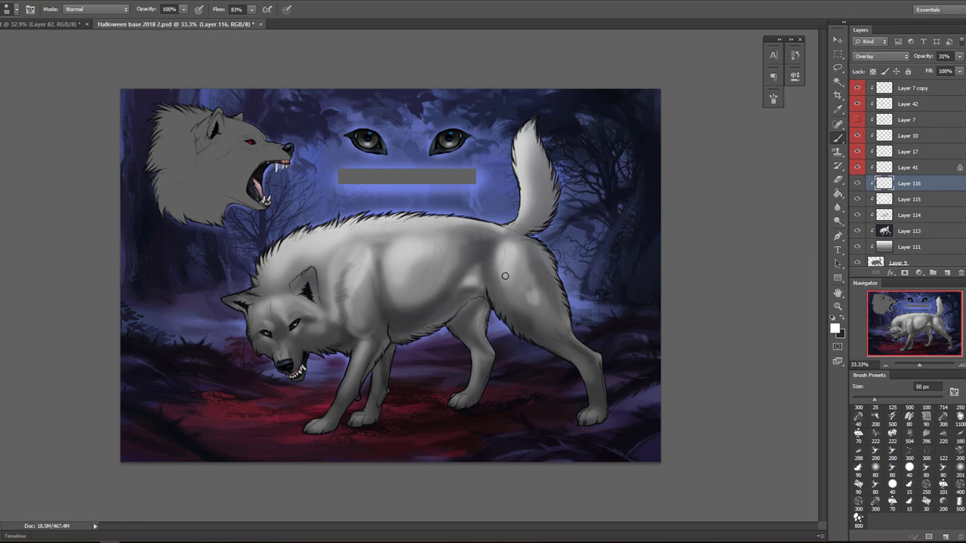
Highlight the top of the head and the neck fur between the ears at 60 px, then enlarge the brush to 80 px
key(bracketright)
key(bracketright)
key(bracketleft)
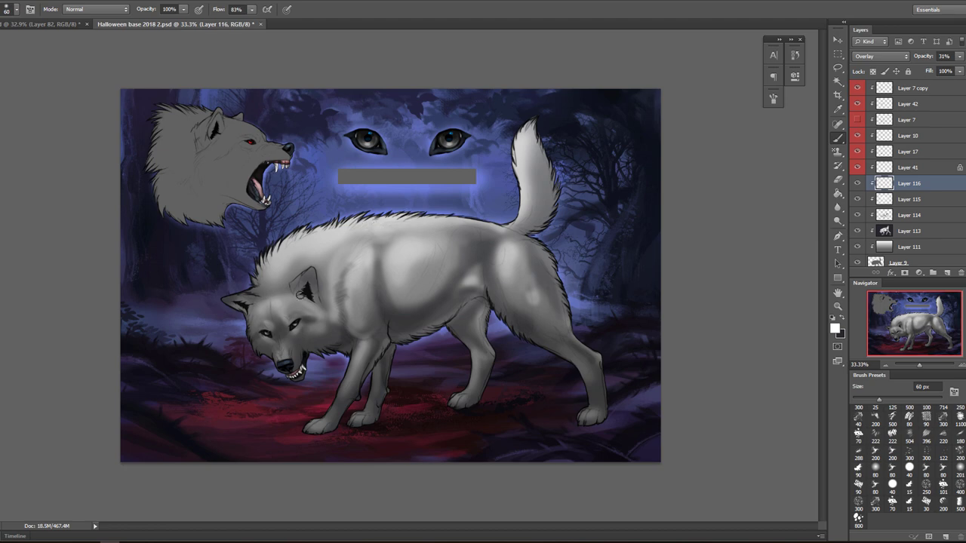
drag(276, 293, 276, 271)
key(bracketright)
key(bracketright)
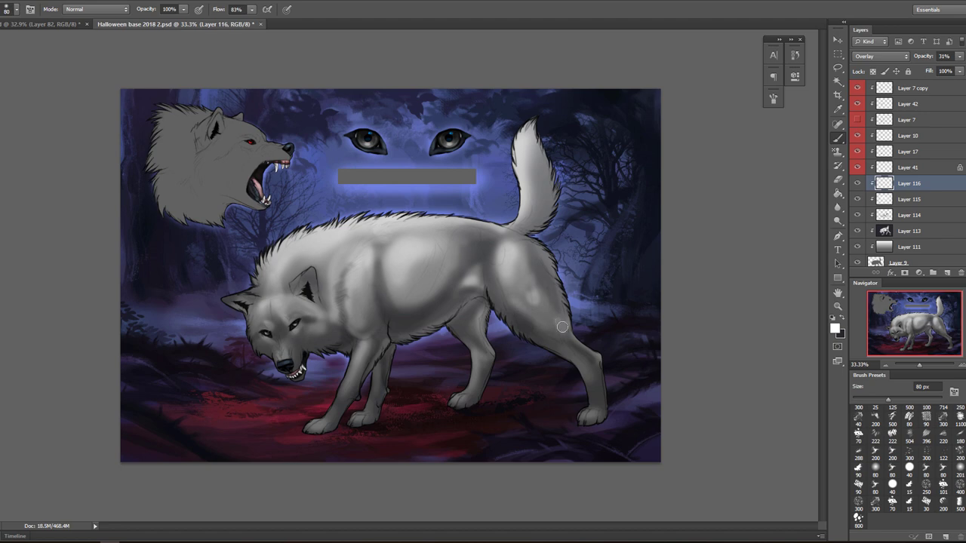
Lower the opacity of the Multiply shadow layer, Layer 113, and compare the wolf with highlight Layer 116 hidden and shown
key(bracketleft)
key(bracketleft)
key(bracketleft)
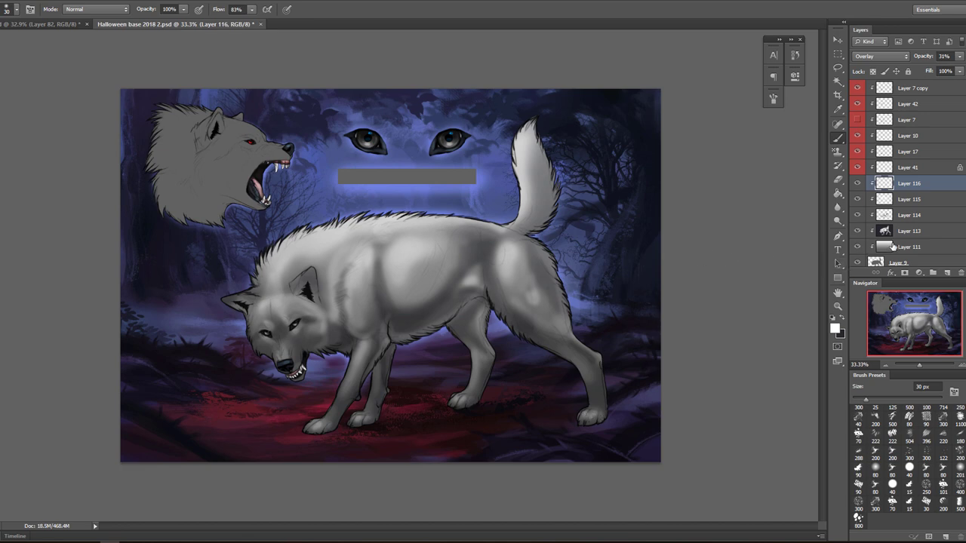
click(913, 247)
click(927, 232)
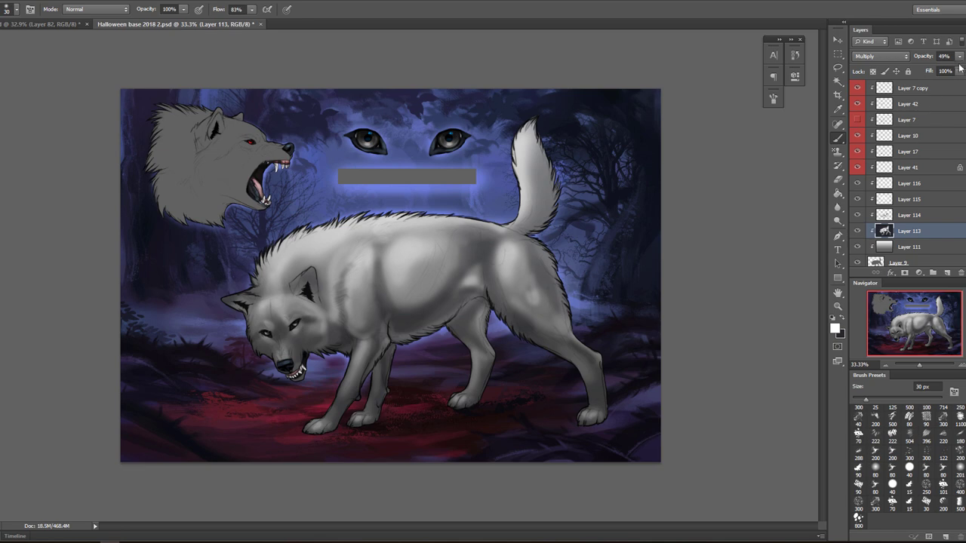
drag(959, 58, 941, 70)
click(907, 217)
click(909, 200)
click(913, 183)
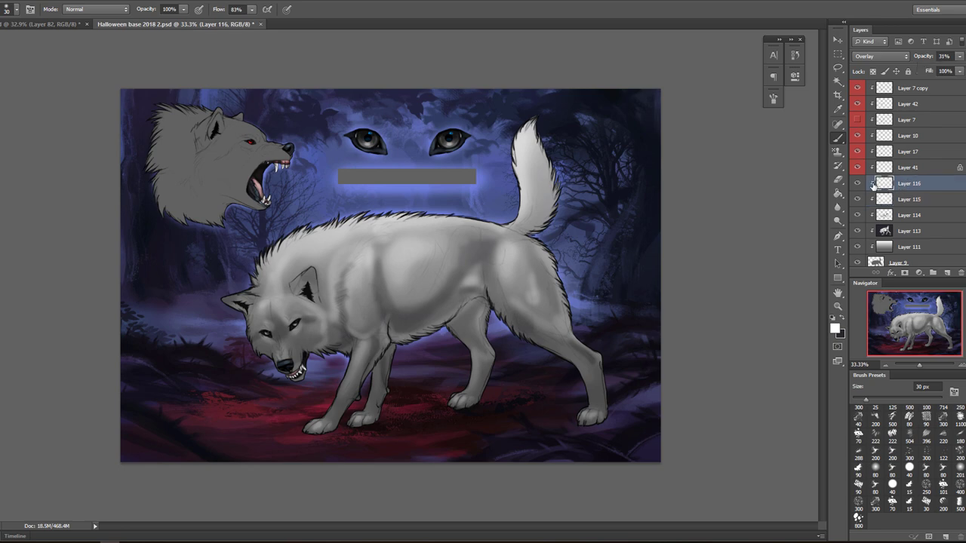
click(857, 183)
click(857, 183)
click(959, 59)
Add a new clipped layer directly above the grey gradient layer, Layer 111
click(909, 246)
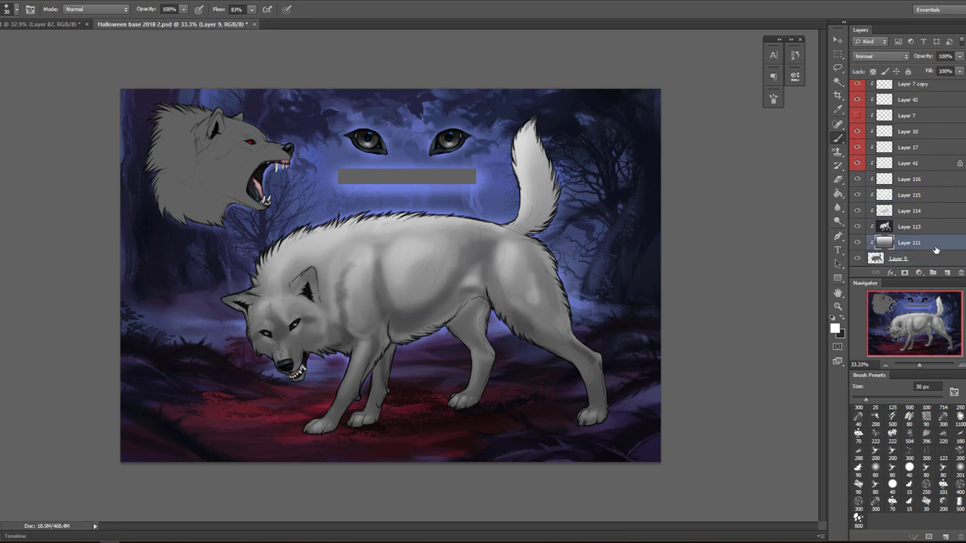
click(947, 272)
Set the foreground colour to a muted blue
click(836, 330)
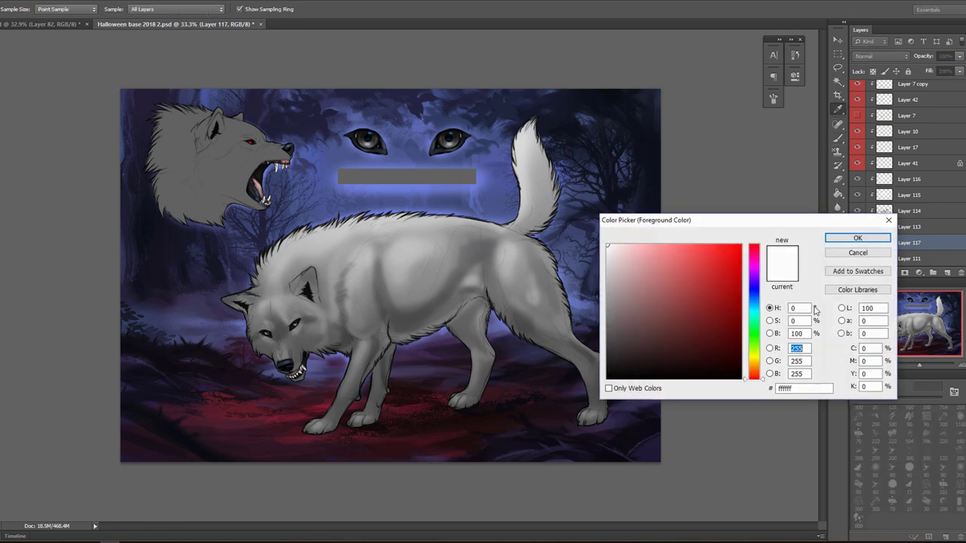
click(754, 301)
click(640, 295)
click(649, 289)
click(832, 239)
Choose the warm grey #958f8c and fill the new clipped layer with it
click(834, 327)
click(754, 372)
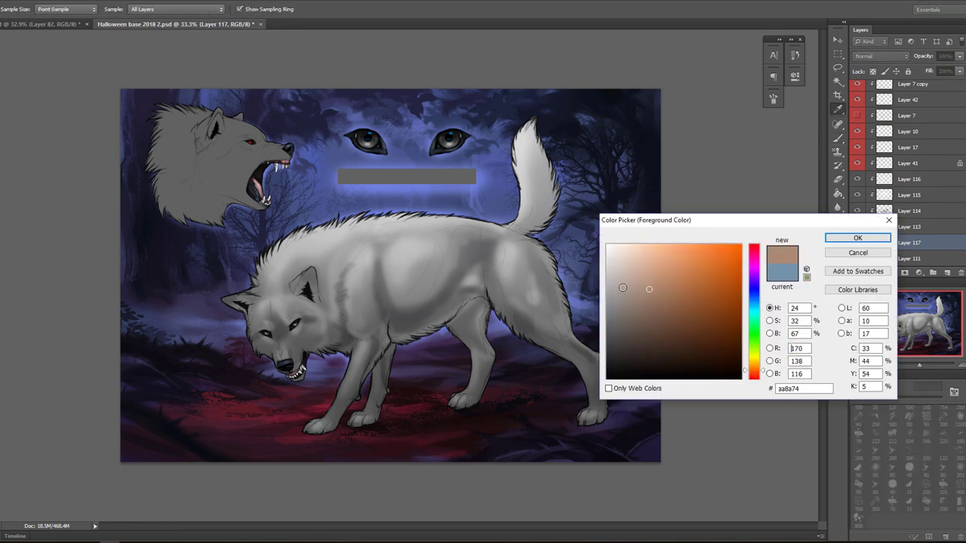
click(857, 238)
click(838, 194)
click(655, 243)
Ready the Brush tool with a very dark warm grey at 150 px
click(837, 139)
click(833, 329)
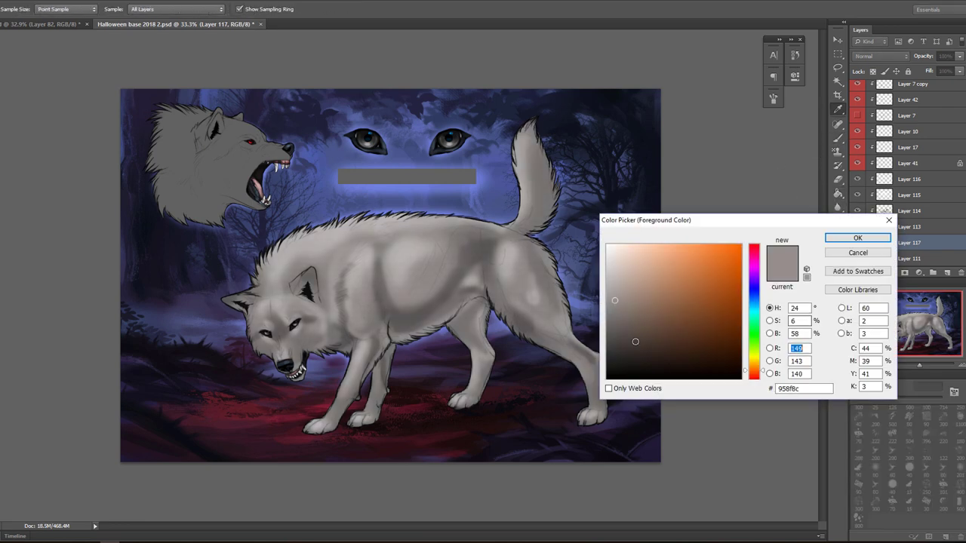
click(622, 358)
click(855, 239)
drag(891, 400, 905, 400)
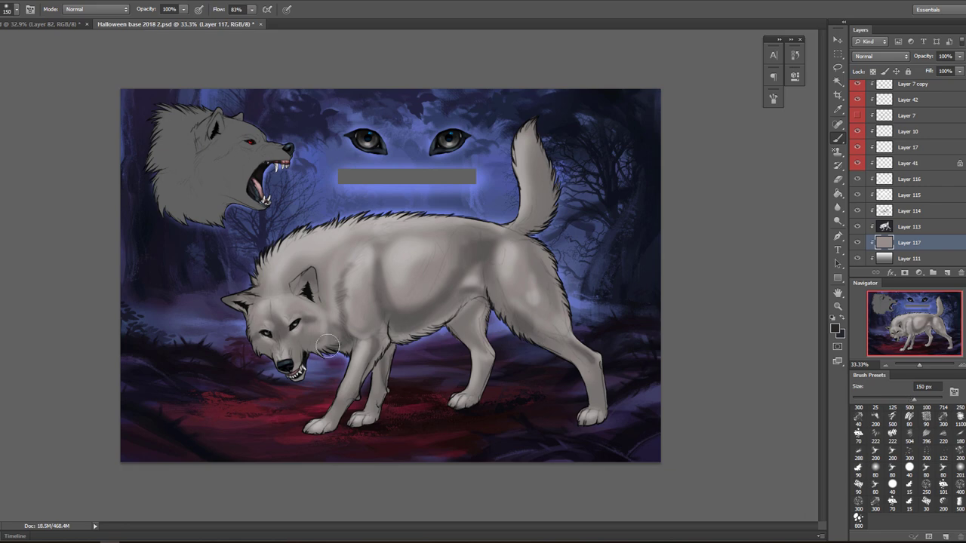
Darken the standing wolf's face and front legs using a larger brush
key(bracketright)
key(bracketright)
key(bracketright)
key(bracketright)
key(bracketright)
drag(298, 320, 290, 370)
mouse_move(309, 436)
mouse_down()
mouse_move(369, 371)
mouse_move(351, 298)
mouse_up()
Darken both hind legs up to the lower thigh and the front paws, ending with a 400 px brush
key(bracketright)
key(bracketright)
drag(465, 351, 485, 423)
mouse_move(593, 407)
mouse_down()
mouse_move(611, 378)
mouse_move(519, 296)
mouse_up()
key(bracketleft)
drag(472, 407, 474, 338)
drag(362, 409, 325, 427)
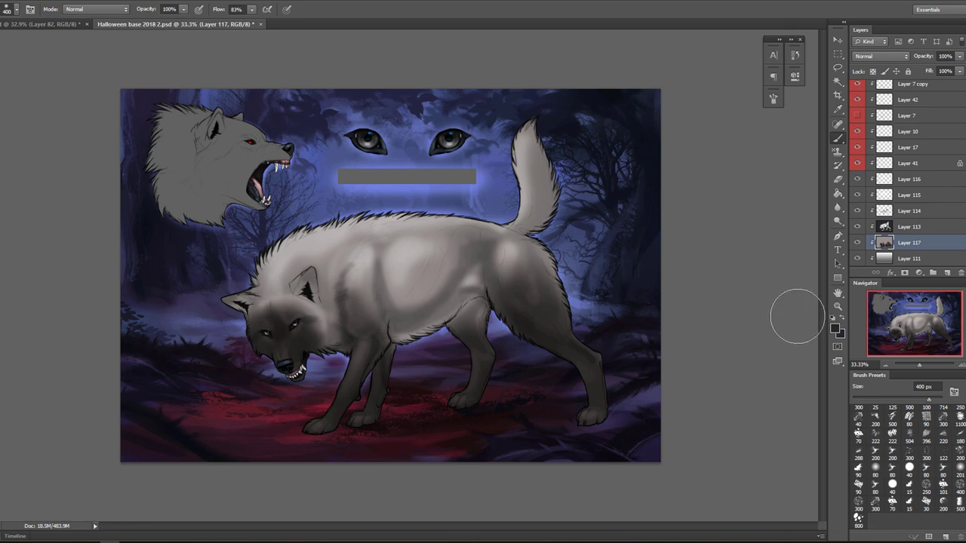
Choose a light tan colour and paint the shoulder, ribs and thigh at 300 px
click(834, 328)
mouse_move(649, 303)
mouse_down()
mouse_move(641, 301)
mouse_move(655, 291)
mouse_up()
click(839, 240)
mouse_move(371, 262)
mouse_down()
mouse_move(368, 283)
mouse_move(446, 265)
mouse_move(522, 272)
mouse_move(482, 257)
mouse_up()
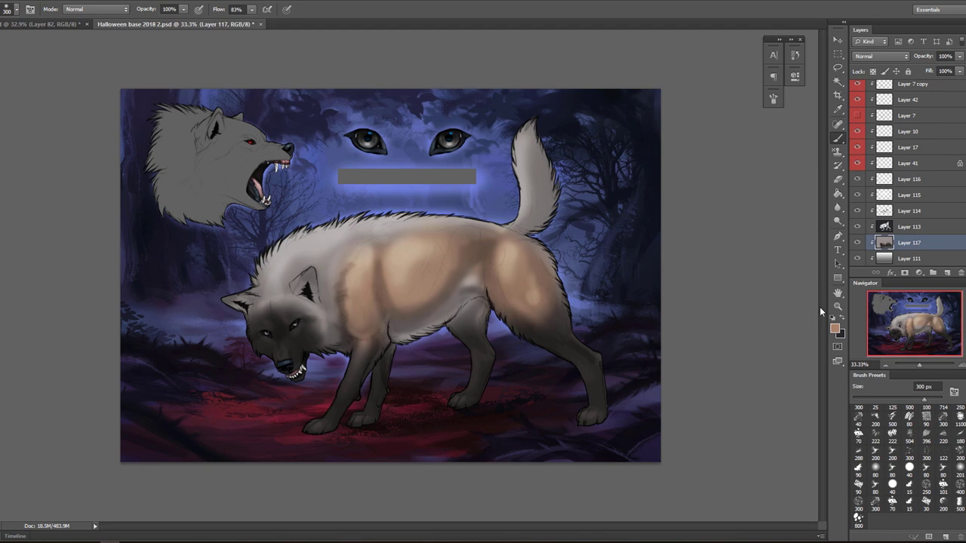
Choose a darker neutral grey and paint the neck, back and tail with an enlarged brush
click(836, 329)
drag(616, 324, 610, 334)
click(839, 240)
key(])
key(])
mouse_move(296, 298)
mouse_down()
mouse_move(279, 276)
mouse_move(381, 208)
mouse_move(446, 202)
mouse_move(456, 211)
mouse_move(371, 249)
mouse_move(397, 296)
mouse_move(415, 298)
mouse_move(381, 305)
mouse_move(482, 220)
mouse_move(534, 262)
mouse_move(375, 328)
mouse_move(438, 283)
mouse_up()
Sample dark grey from the coat and shade the lower chest and lower ribs with a smaller brush
alt+click(521, 301)
key(bracketleft)
key(bracketleft)
key(bracketleft)
key(bracketleft)
alt+click(318, 335)
mouse_move(356, 373)
mouse_down()
mouse_move(391, 320)
mouse_move(450, 303)
mouse_up()
Try light grey #d9d9d9 strokes along the belly and the back of the thigh, and undo them
click(835, 327)
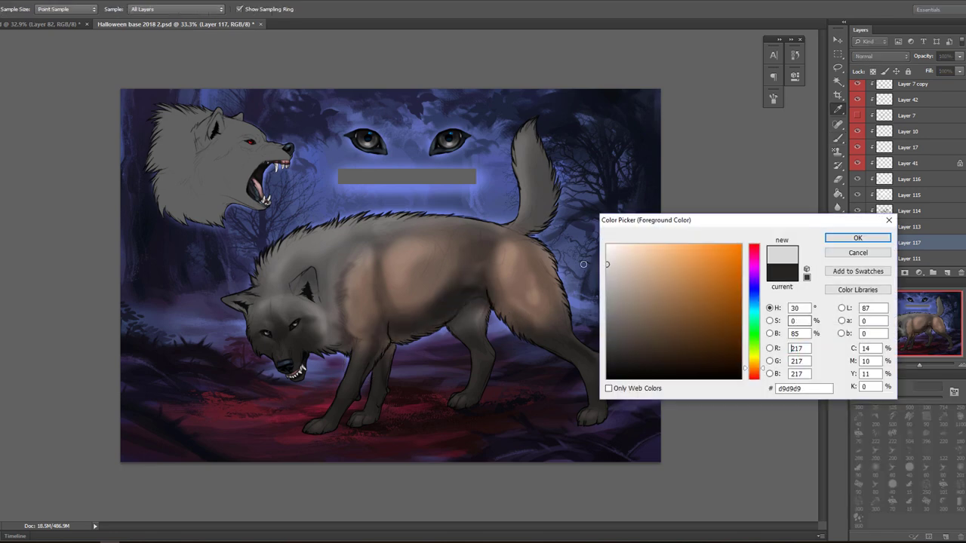
click(857, 238)
mouse_move(416, 334)
mouse_down()
mouse_move(476, 321)
mouse_move(486, 362)
mouse_up()
drag(557, 302, 561, 265)
key(bracketleft)
key(ctrl+alt+z)
key(ctrl+alt+z)
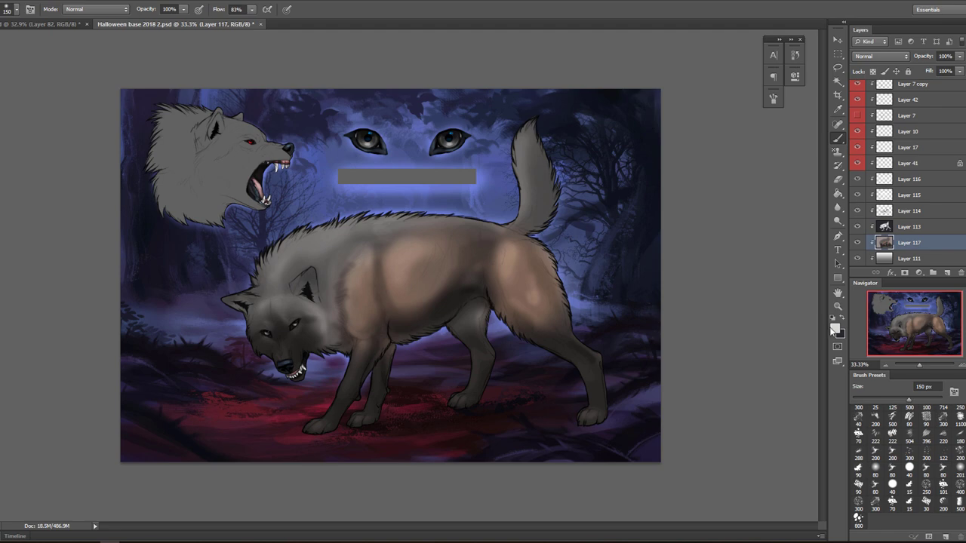
Choose a pale cream and paint the belly, back of the thigh and inner hind leg down to 125 px, undoing one stroke
click(835, 327)
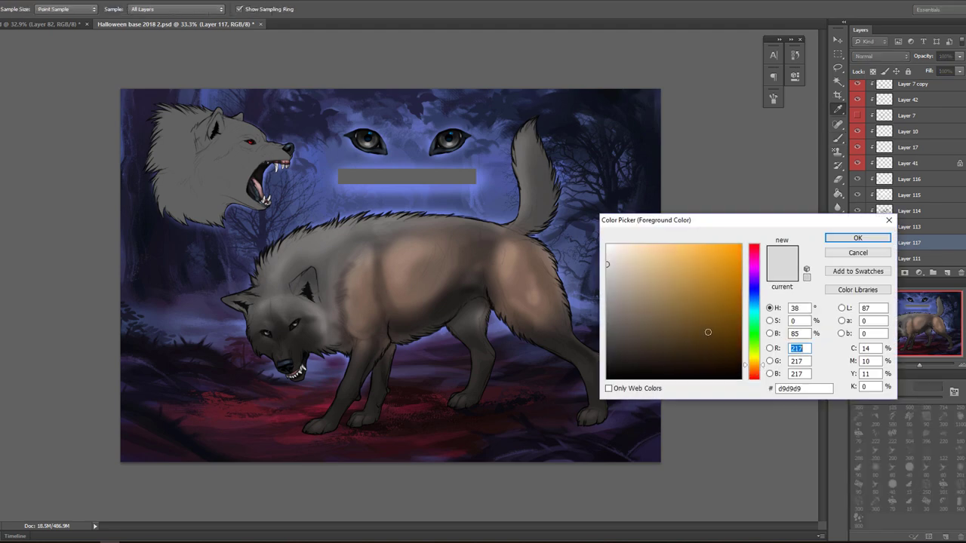
click(617, 268)
click(857, 239)
mouse_move(410, 328)
mouse_down()
mouse_move(470, 295)
mouse_move(491, 358)
mouse_up()
mouse_move(608, 351)
mouse_down()
mouse_move(549, 311)
mouse_move(574, 290)
mouse_move(556, 283)
mouse_move(614, 378)
mouse_move(614, 404)
mouse_move(580, 375)
mouse_up()
key(ctrl+z)
key(bracketleft)
drag(480, 337, 471, 308)
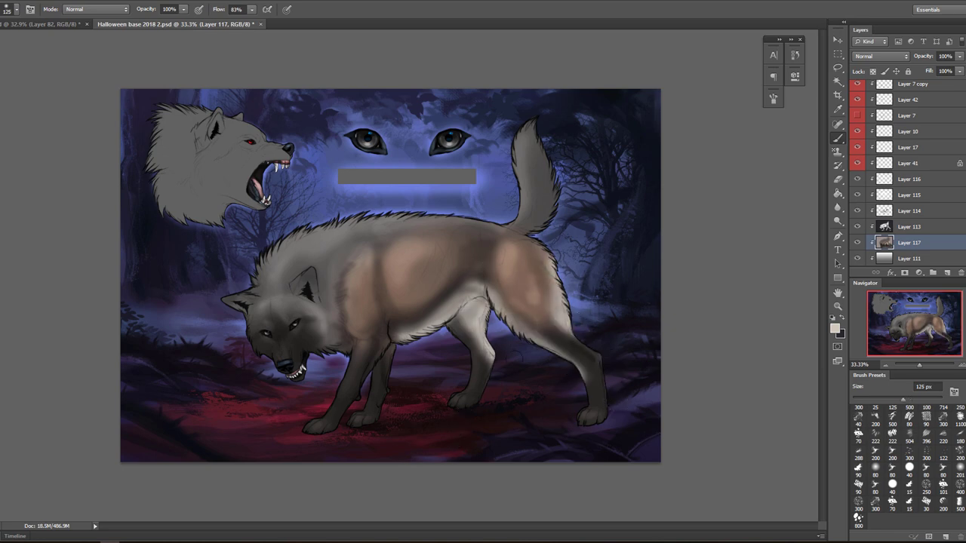
Add pale cream strokes to the inner edges of the front legs with a smaller brush
key(bracketleft)
key(bracketleft)
key(bracketleft)
drag(330, 402, 348, 342)
drag(384, 370, 391, 353)
drag(391, 393, 394, 351)
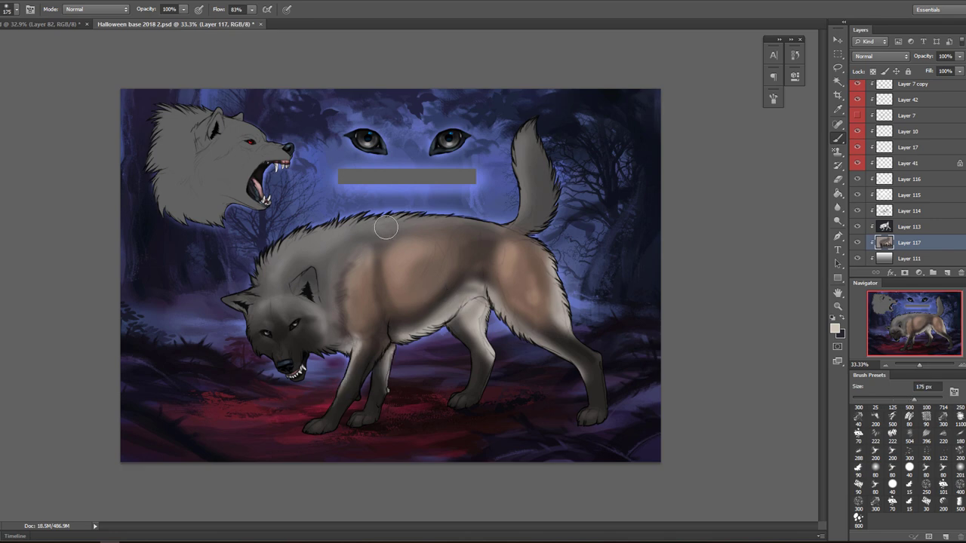
Sample dark grey from the face and paint a dark saddle marking along the back and behind the shoulder
key(bracketright)
key(bracketright)
key(bracketright)
key(bracketright)
key(bracketright)
key(bracketright)
alt+click(298, 344)
key(bracketleft)
key(bracketleft)
mouse_move(431, 211)
mouse_down()
mouse_move(391, 243)
mouse_move(428, 217)
mouse_move(365, 213)
mouse_move(492, 231)
mouse_move(400, 221)
mouse_move(376, 246)
mouse_move(360, 223)
mouse_move(344, 283)
mouse_up()
Sample the pale cream from the belly and paint a light patch on the upper back within the dark marking
alt+click(478, 326)
key(bracketleft)
key(bracketleft)
mouse_move(400, 215)
mouse_down()
mouse_move(385, 226)
mouse_move(389, 237)
mouse_up()
Enlarge the brush to 200 px and lighten the neck fur with a pale warm grey
key(bracketright)
key(bracketright)
key(bracketright)
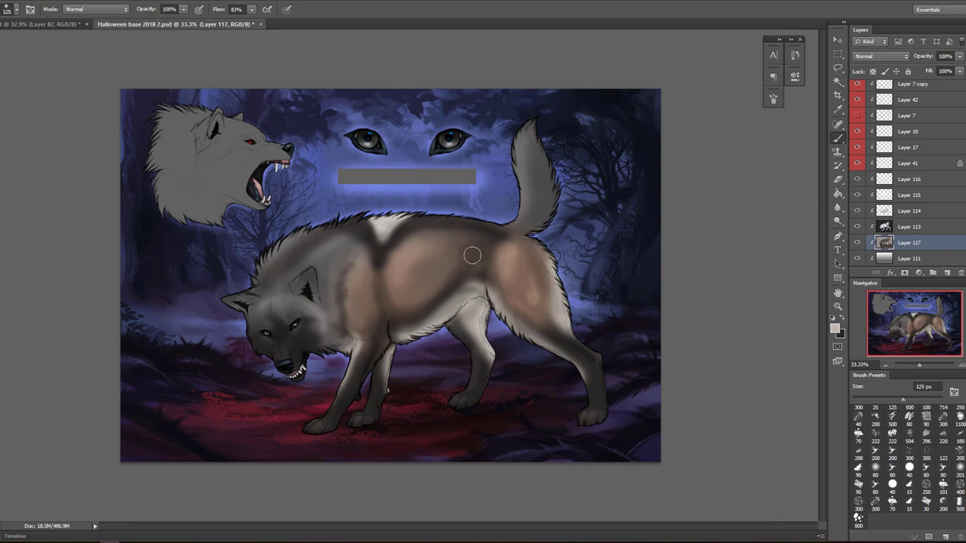
key(bracketright)
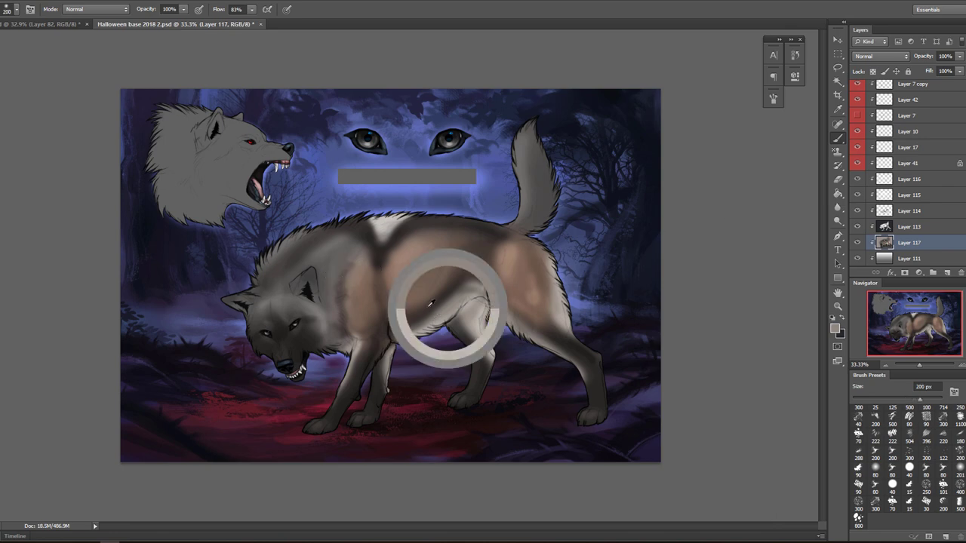
mouse_move(279, 260)
mouse_down()
mouse_move(308, 257)
mouse_move(335, 294)
mouse_move(335, 247)
mouse_move(276, 280)
mouse_move(298, 236)
mouse_move(314, 238)
mouse_move(273, 306)
mouse_up()
Sample dark grey from the cheek and darken the head and ears, reducing the brush to 150 px
key(bracketleft)
alt+click(289, 339)
mouse_move(287, 347)
mouse_down()
mouse_move(266, 334)
mouse_move(278, 311)
mouse_move(257, 339)
mouse_move(292, 319)
mouse_move(289, 353)
mouse_move(300, 328)
mouse_move(322, 327)
mouse_move(274, 312)
mouse_move(249, 324)
mouse_move(276, 287)
mouse_up()
key(bracketleft)
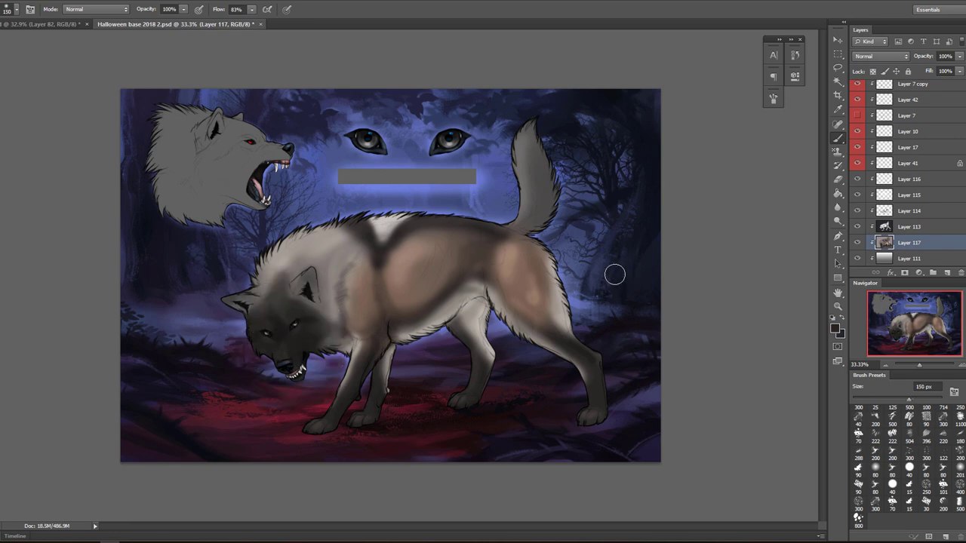
Darken the tail from its tip to its base at 200 px
key(bracketright)
key(bracketright)
mouse_move(543, 128)
mouse_down()
mouse_move(527, 153)
mouse_move(543, 160)
mouse_move(524, 235)
mouse_up()
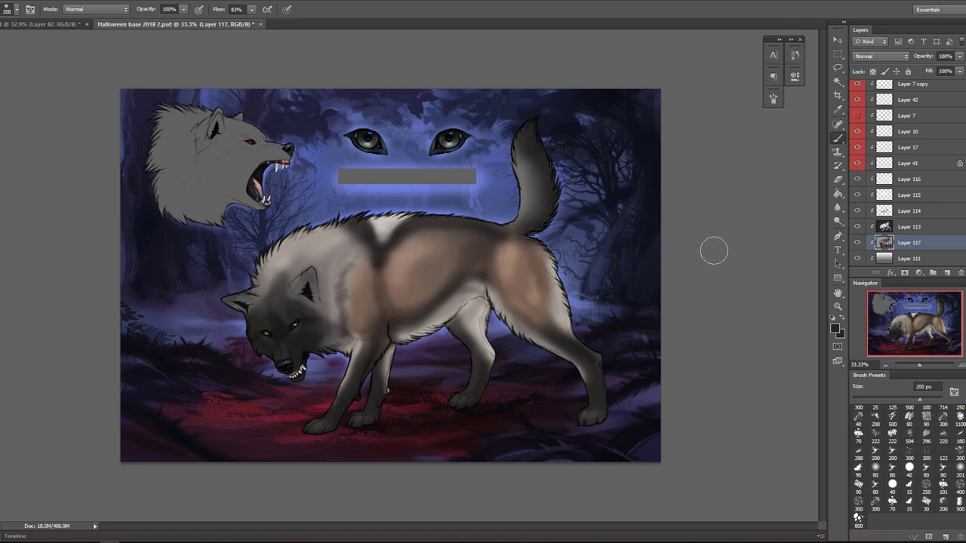